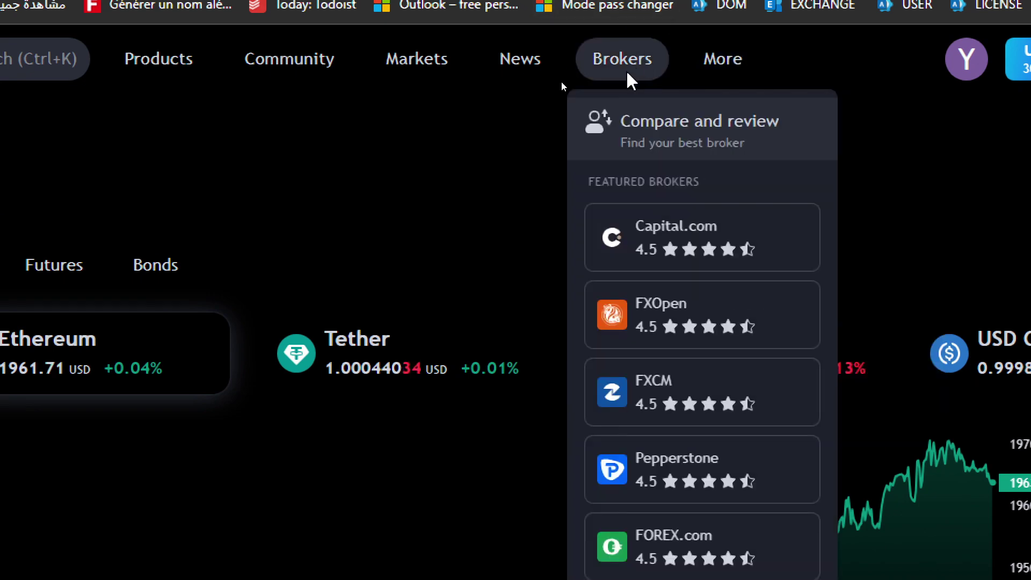
Browse the featured brokers page and select the Capital.com card title
{"action": "left_click", "coordinate": [626, 146]}
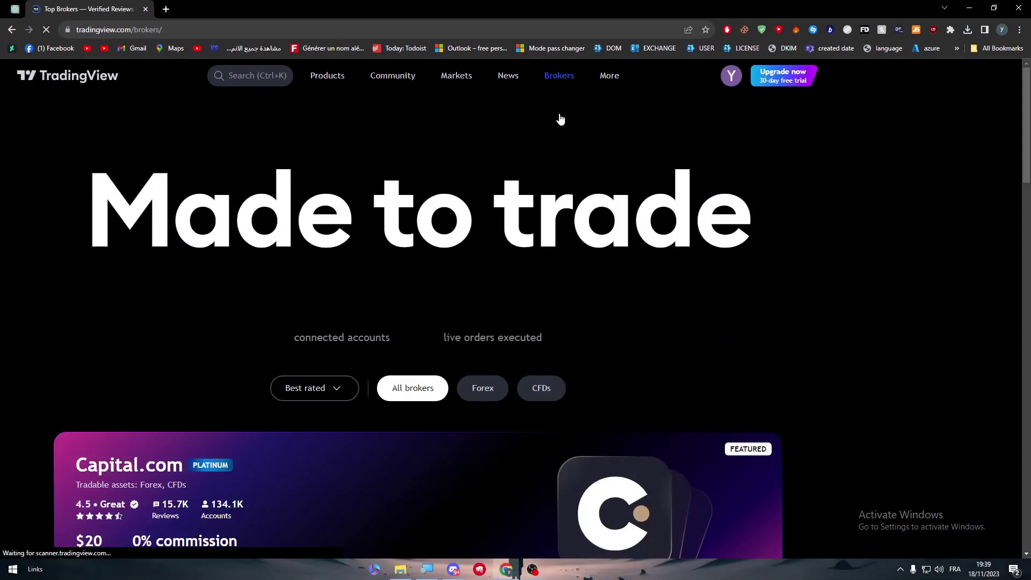
{"action": "scroll", "coordinate": [991, 202], "scroll_direction": "down", "scroll_amount": 5}
{"action": "scroll", "coordinate": [999, 282], "scroll_direction": "down", "scroll_amount": 5}
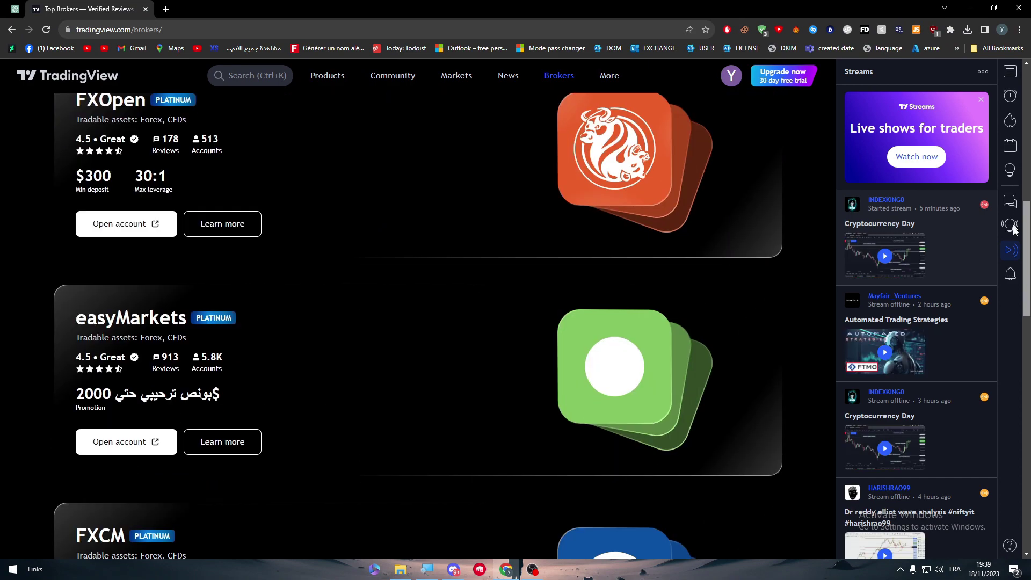
{"action": "scroll", "coordinate": [1006, 357], "scroll_direction": "down", "scroll_amount": 5}
{"action": "scroll", "coordinate": [1007, 409], "scroll_direction": "down", "scroll_amount": 3}
{"action": "left_click_drag", "start_coordinate": [1007, 409], "coordinate": [987, 102]}
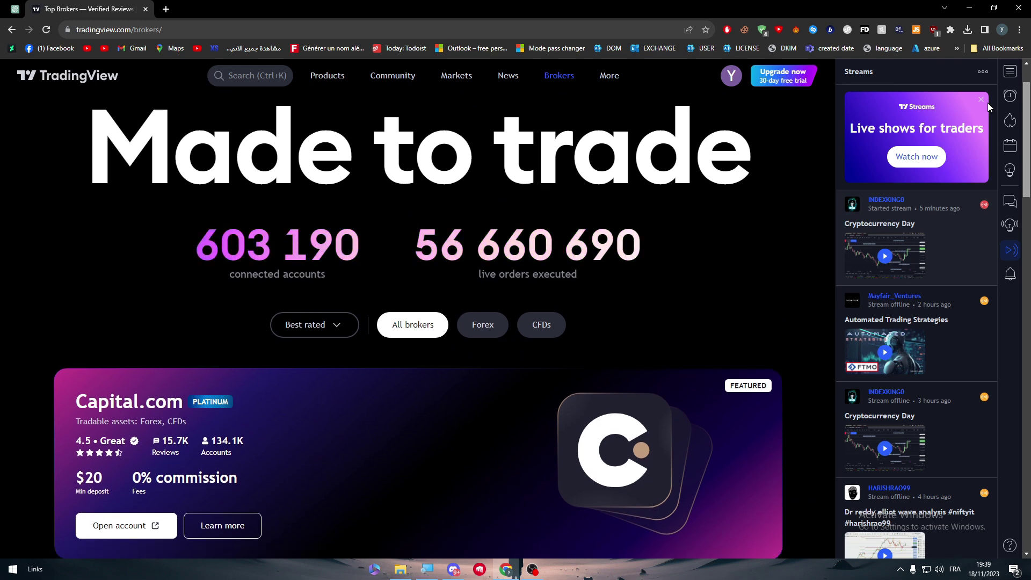
{"action": "mouse_move", "coordinate": [988, 102]}
{"action": "left_mouse_down"}
{"action": "mouse_move", "coordinate": [1003, 385]}
{"action": "mouse_move", "coordinate": [988, 114]}
{"action": "left_mouse_up"}
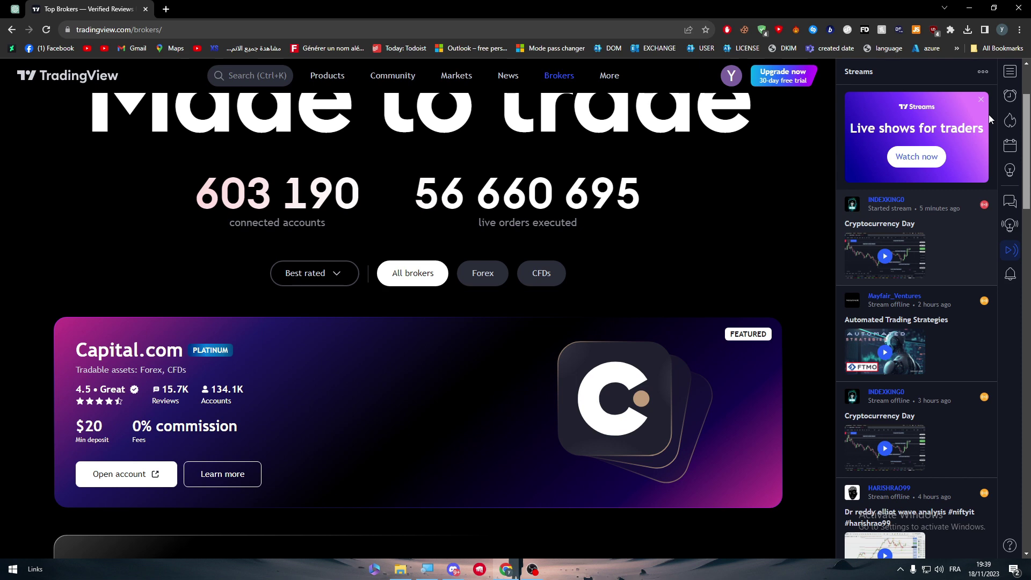
{"action": "left_click_drag", "start_coordinate": [988, 114], "coordinate": [978, 140]}
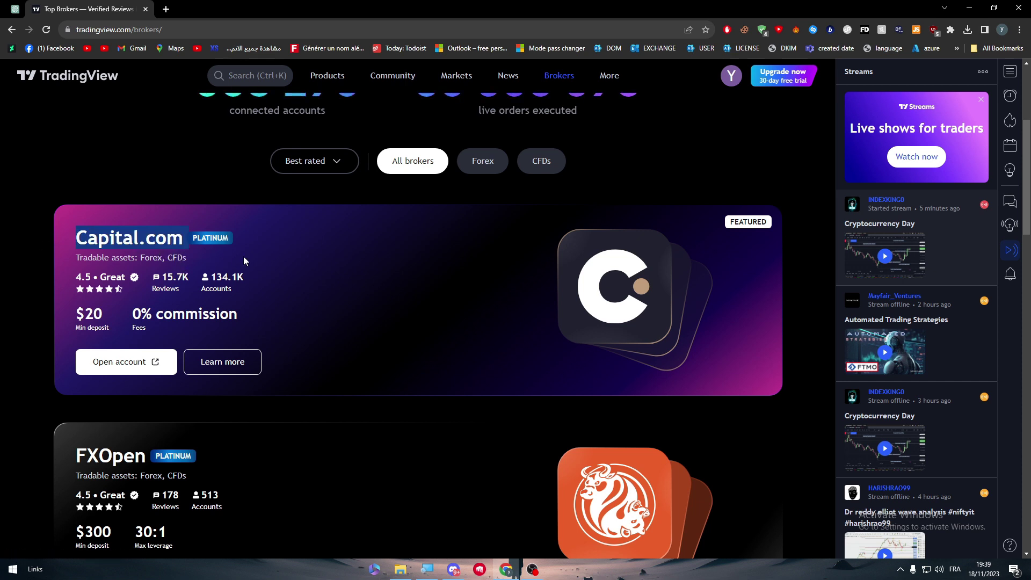
{"action": "left_click_drag", "start_coordinate": [129, 244], "coordinate": [57, 245]}
{"action": "key", "text": "ctrl+c"}
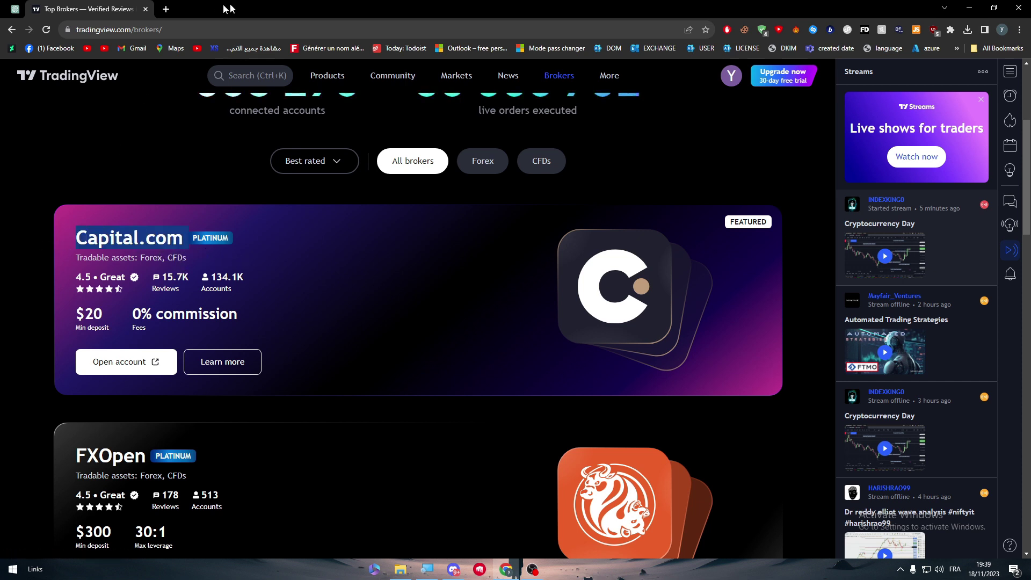
Load capital.com in a new tab, expand its market categories, then return to TradingView
{"action": "left_click", "coordinate": [164, 10]}
{"action": "key", "text": "ctrl+v"}
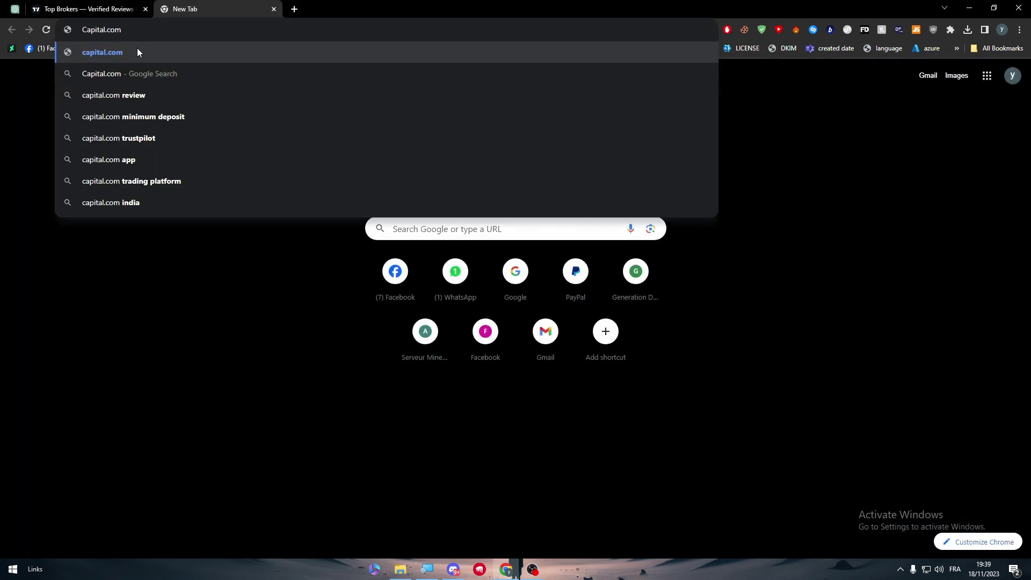
{"action": "key", "text": "Return"}
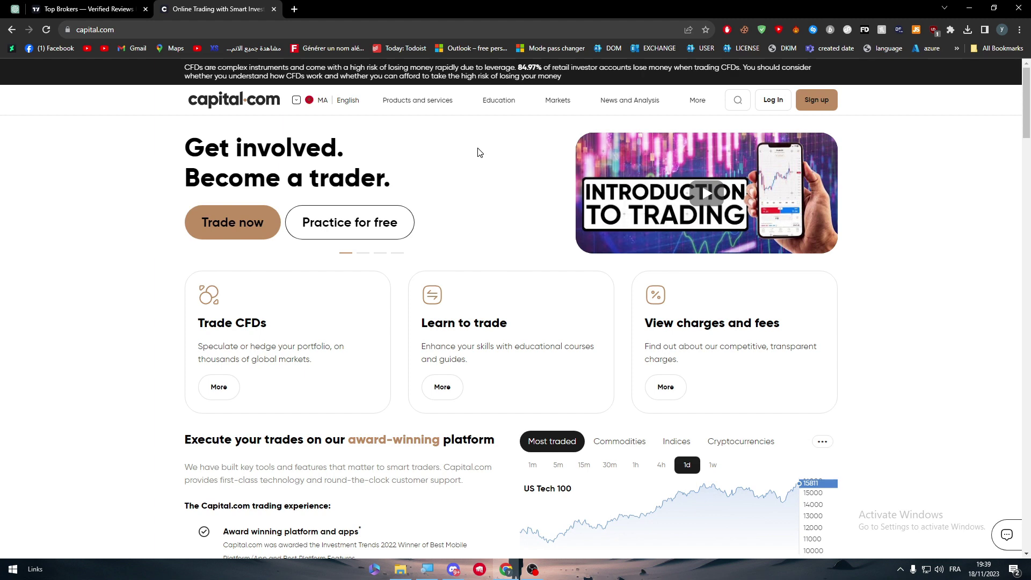
{"action": "left_click_drag", "start_coordinate": [1026, 103], "coordinate": [1026, 141]}
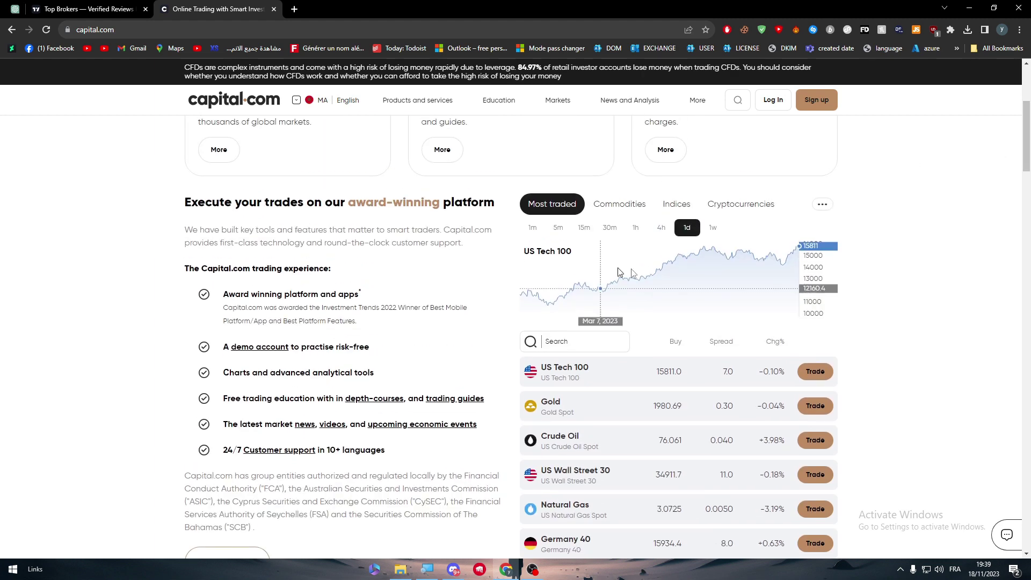
{"action": "left_click", "coordinate": [822, 204]}
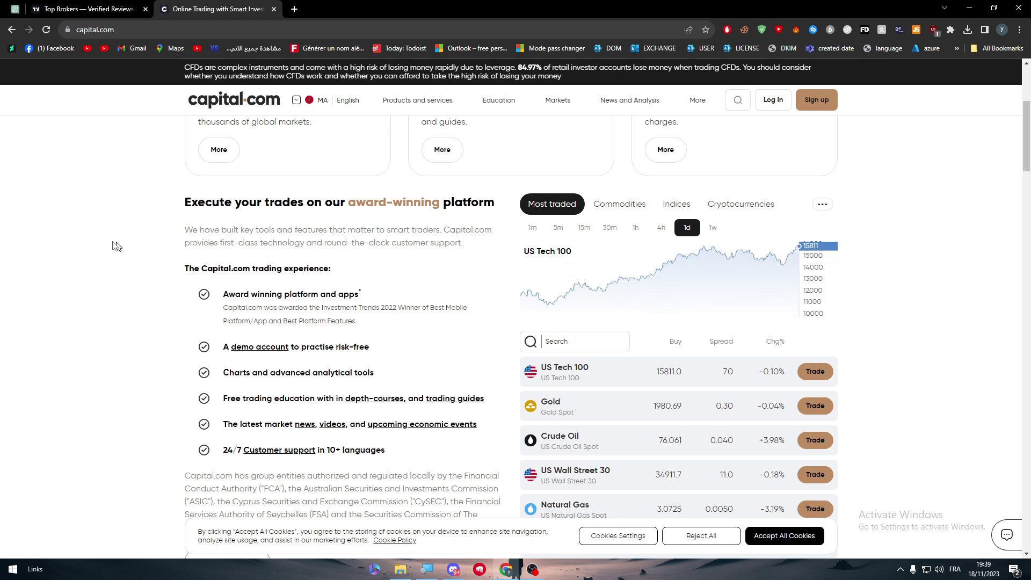
{"action": "left_click", "coordinate": [95, 10]}
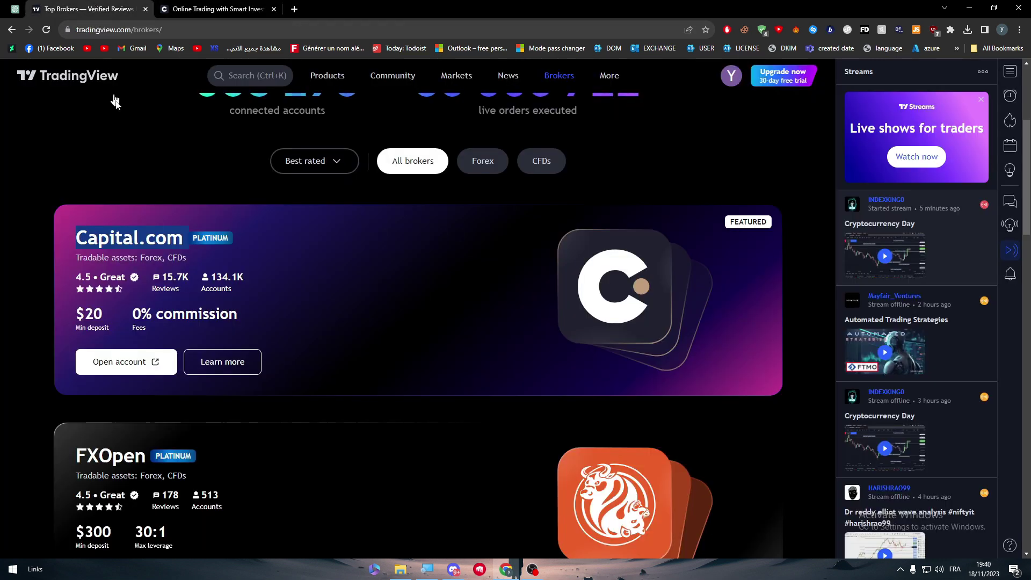
Show Crypto in the market summary and chart Polygon
{"action": "left_click", "coordinate": [143, 183]}
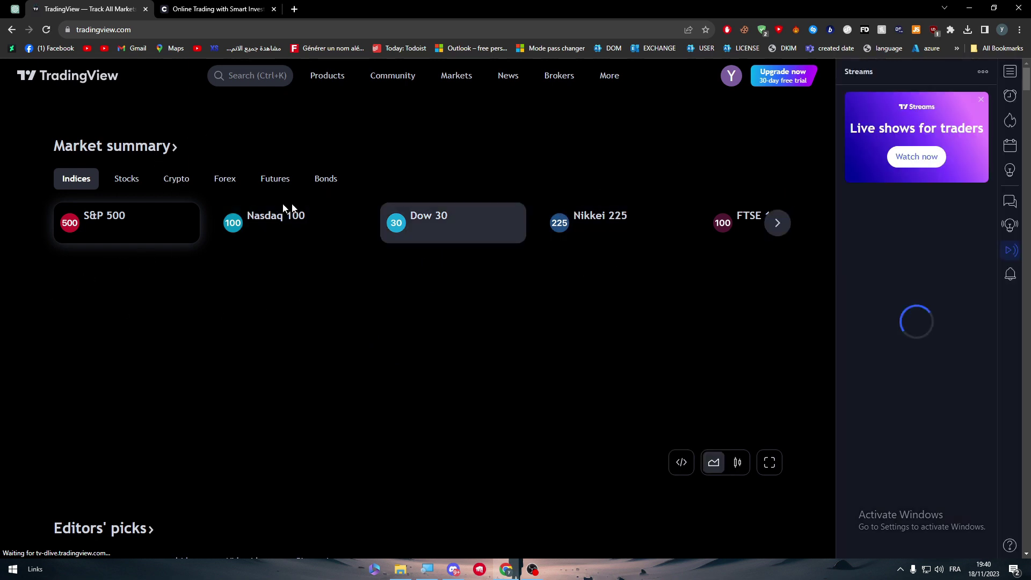
{"action": "left_click", "coordinate": [121, 180]}
{"action": "left_click", "coordinate": [178, 179]}
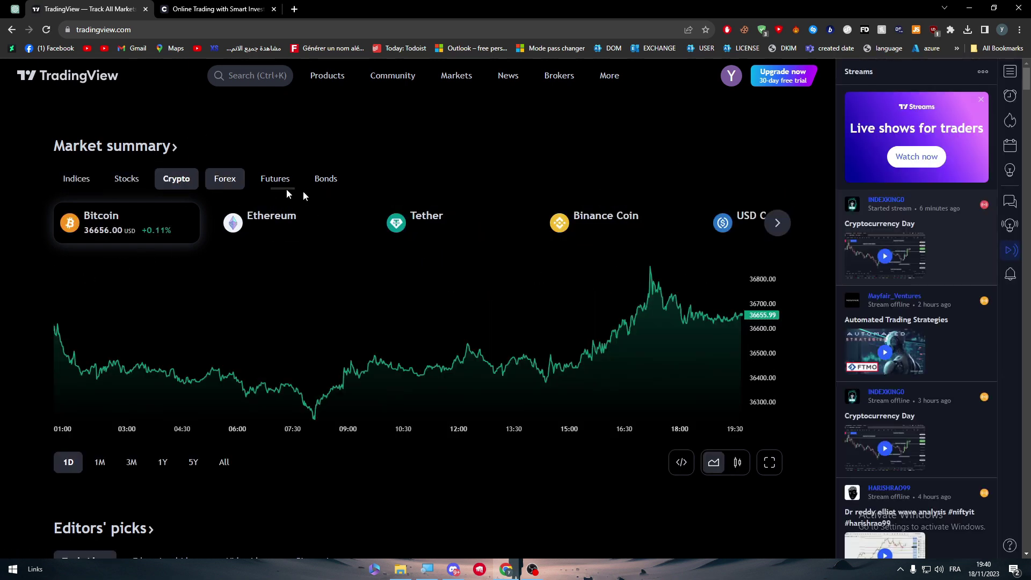
{"action": "left_click", "coordinate": [778, 223]}
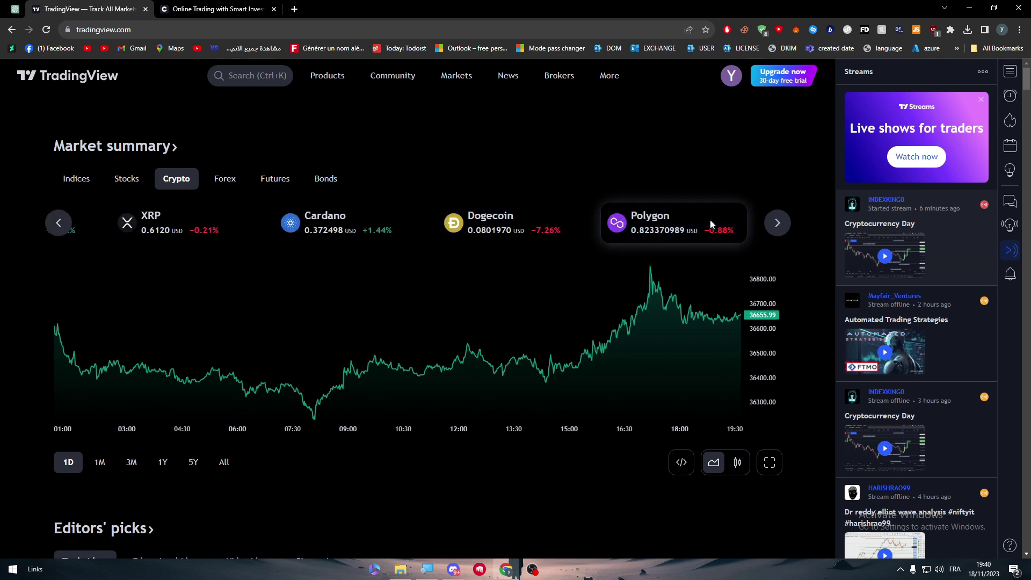
{"action": "left_click", "coordinate": [710, 220]}
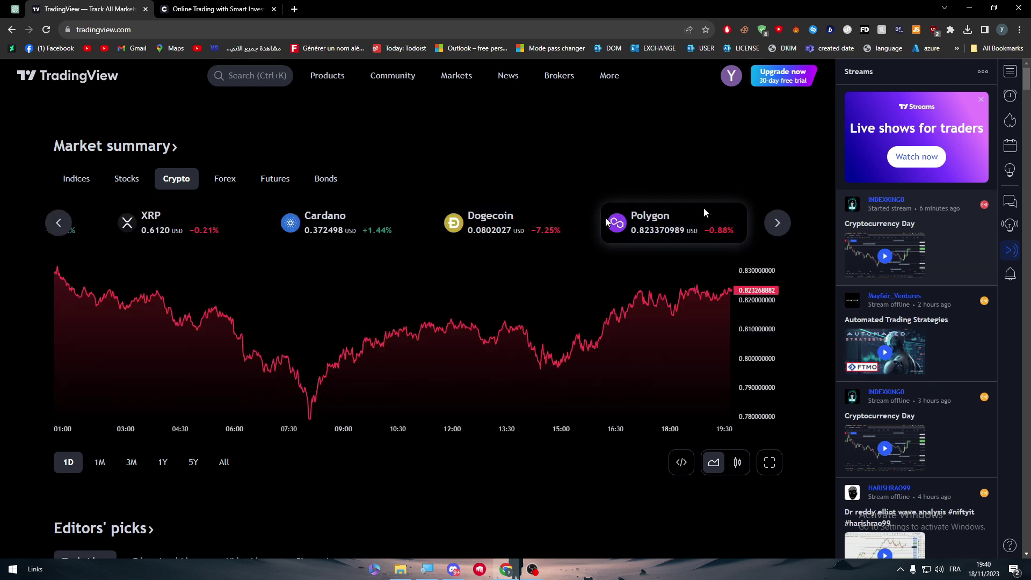
Switch the Polygon chart to candlesticks and back to area view
{"action": "left_click", "coordinate": [736, 465]}
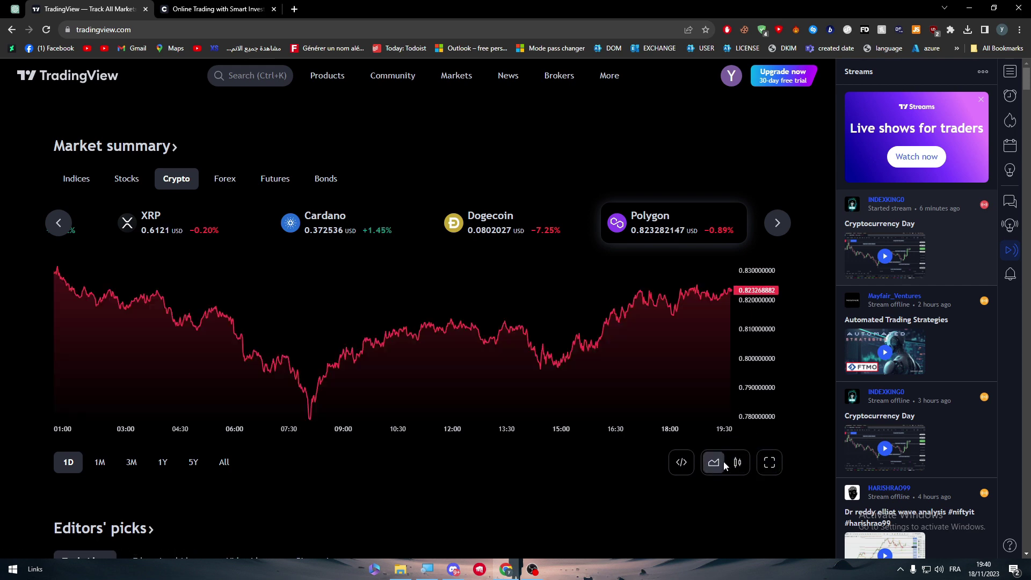
{"action": "left_click", "coordinate": [737, 463]}
View Capital.com's Commodities and Most traded prices, then return to the Polygon chart
{"action": "left_click", "coordinate": [219, 12]}
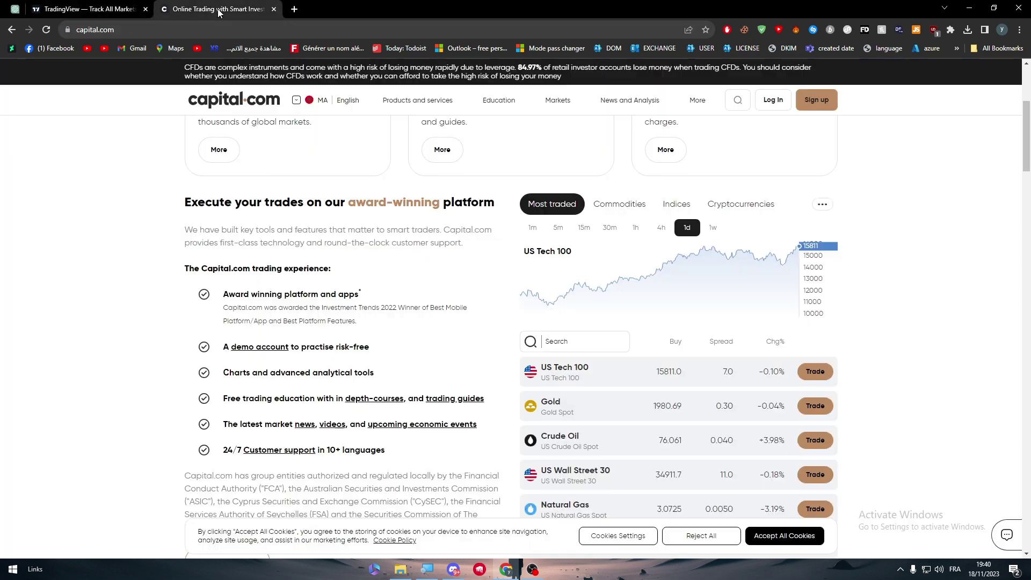
{"action": "left_click", "coordinate": [620, 204]}
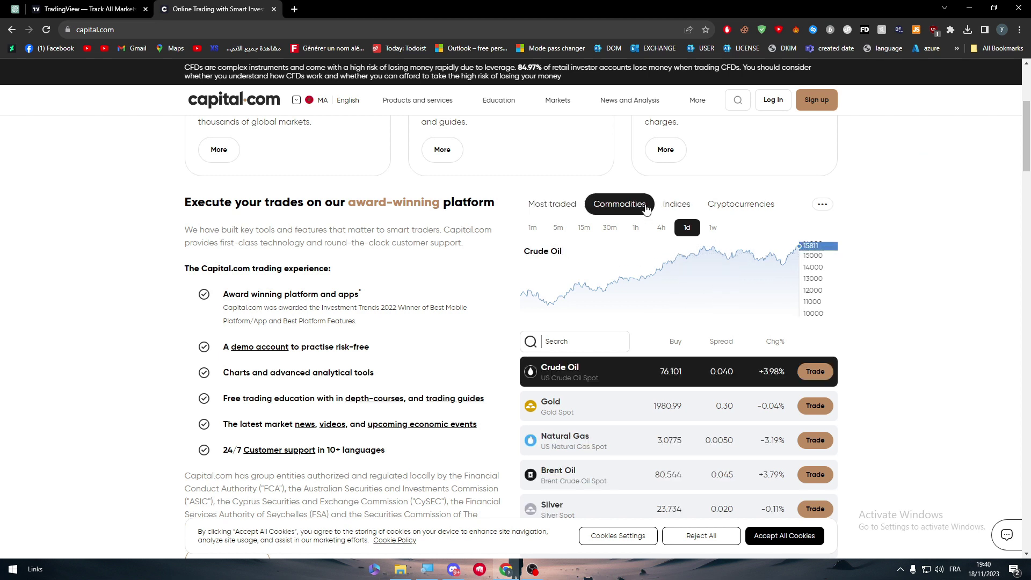
{"action": "left_click", "coordinate": [552, 207]}
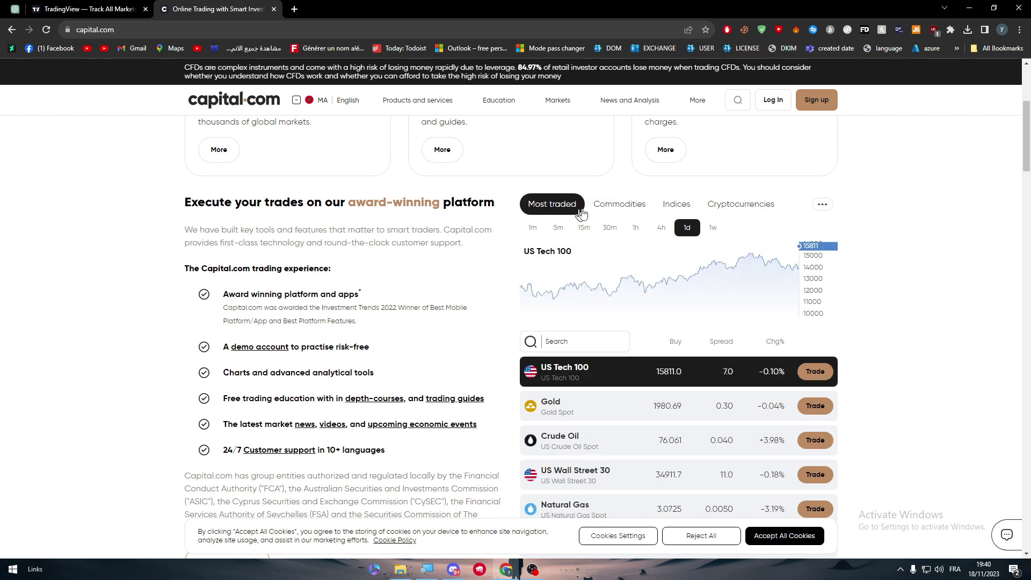
{"action": "left_click", "coordinate": [550, 207]}
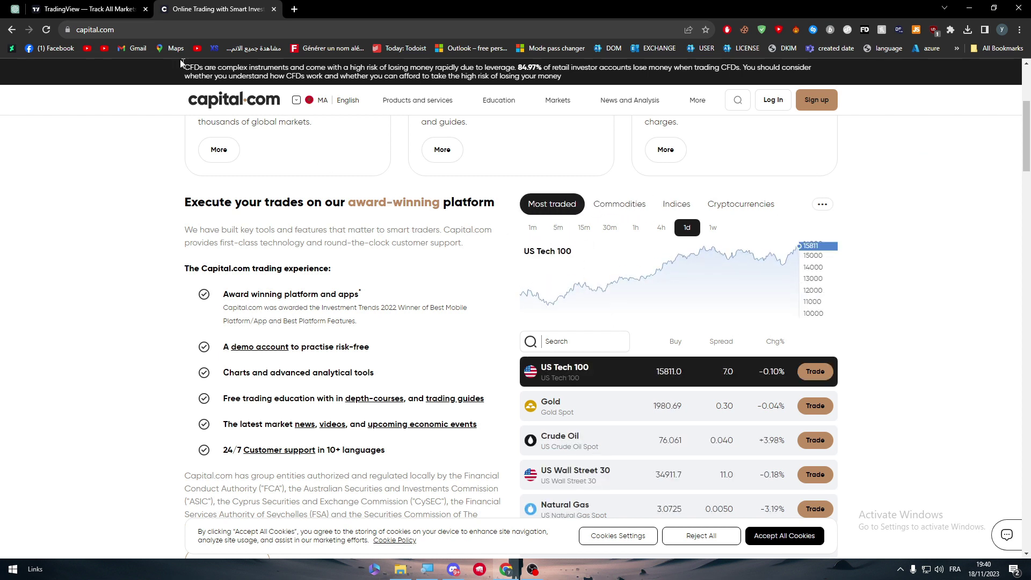
{"action": "left_click", "coordinate": [116, 7]}
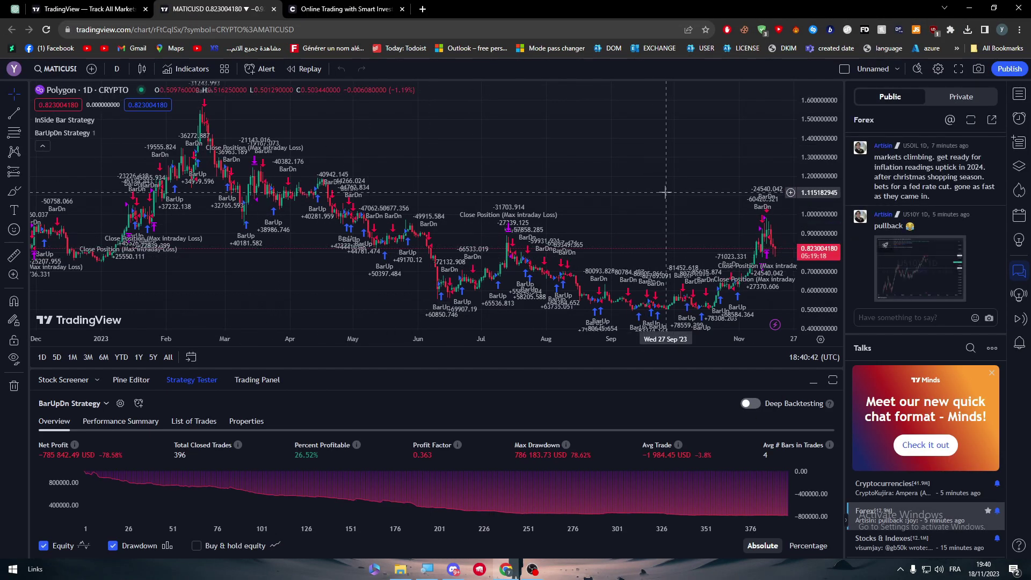
Remove both strategy indicators and collapse the strategy tester to enlarge the chart
{"action": "left_click", "coordinate": [14, 386]}
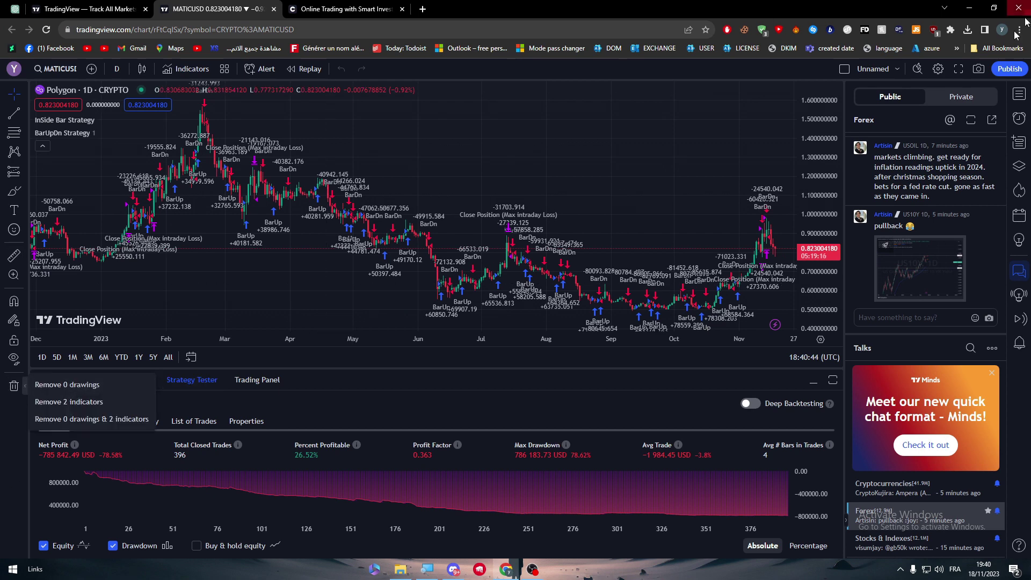
{"action": "left_click", "coordinate": [100, 420]}
{"action": "left_click_drag", "start_coordinate": [612, 278], "coordinate": [391, 293]}
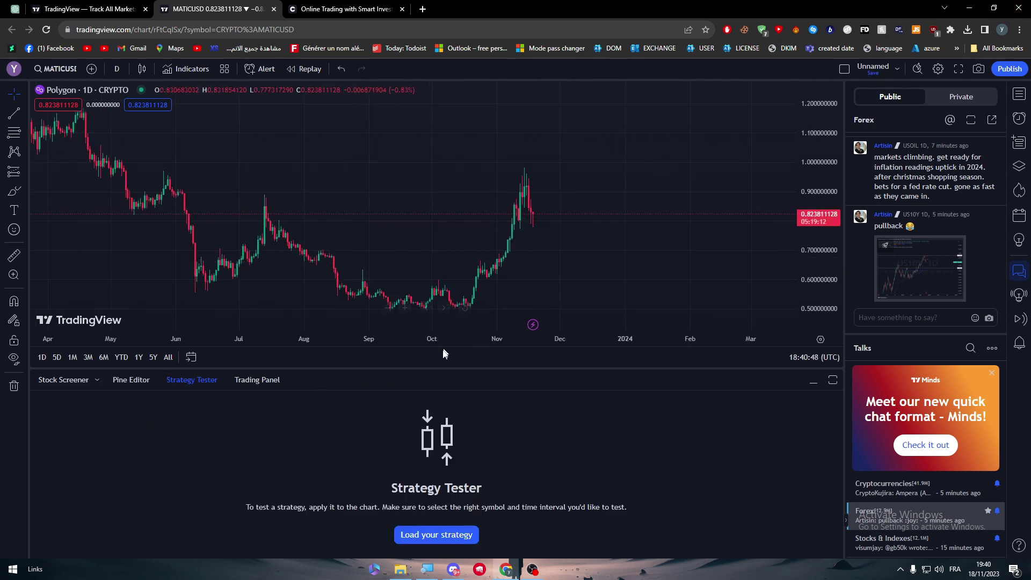
{"action": "mouse_move", "coordinate": [425, 368]}
{"action": "left_mouse_down"}
{"action": "mouse_move", "coordinate": [415, 427]}
{"action": "mouse_move", "coordinate": [635, 282]}
{"action": "left_mouse_up"}
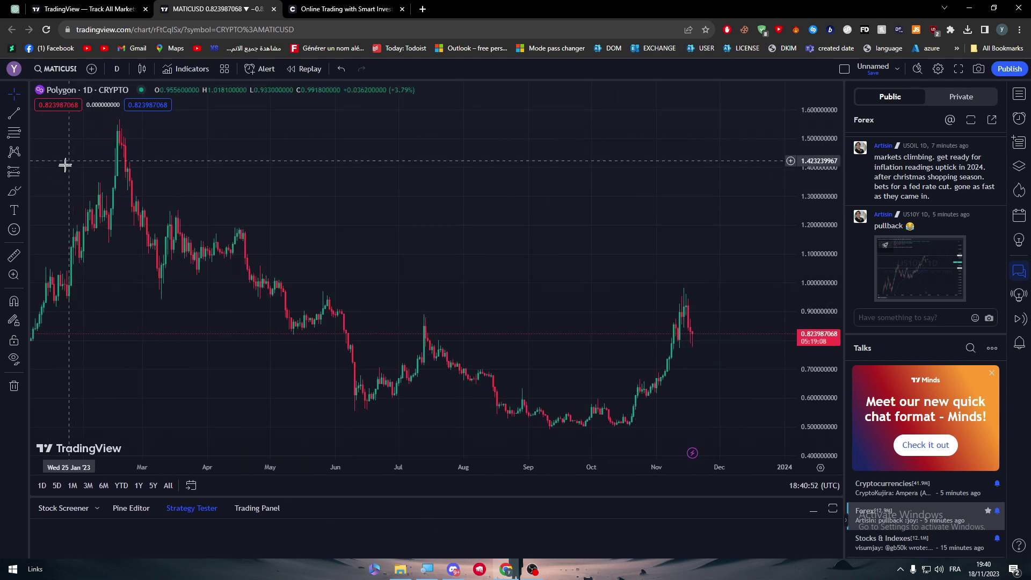
Pan the Polygon daily chart through its 2023 price history
{"action": "left_click_drag", "start_coordinate": [62, 168], "coordinate": [346, 172]}
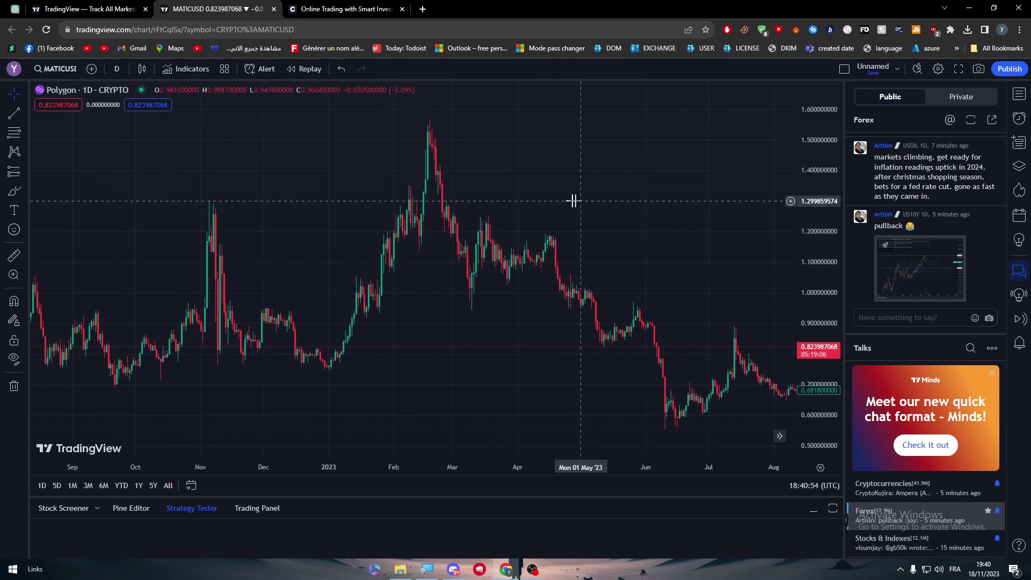
{"action": "left_click_drag", "start_coordinate": [548, 202], "coordinate": [209, 180]}
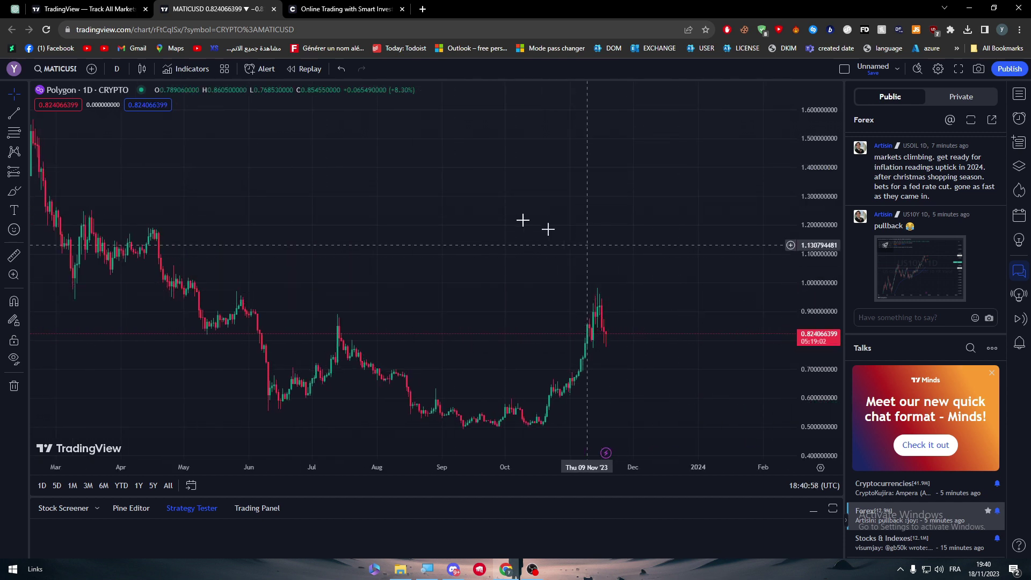
{"action": "mouse_move", "coordinate": [368, 179]}
{"action": "left_mouse_down"}
{"action": "mouse_move", "coordinate": [575, 173]}
{"action": "mouse_move", "coordinate": [286, 173]}
{"action": "left_mouse_up"}
{"action": "mouse_move", "coordinate": [516, 205]}
{"action": "left_mouse_down"}
{"action": "mouse_move", "coordinate": [312, 216]}
{"action": "mouse_move", "coordinate": [603, 233]}
{"action": "mouse_move", "coordinate": [446, 225]}
{"action": "left_mouse_up"}
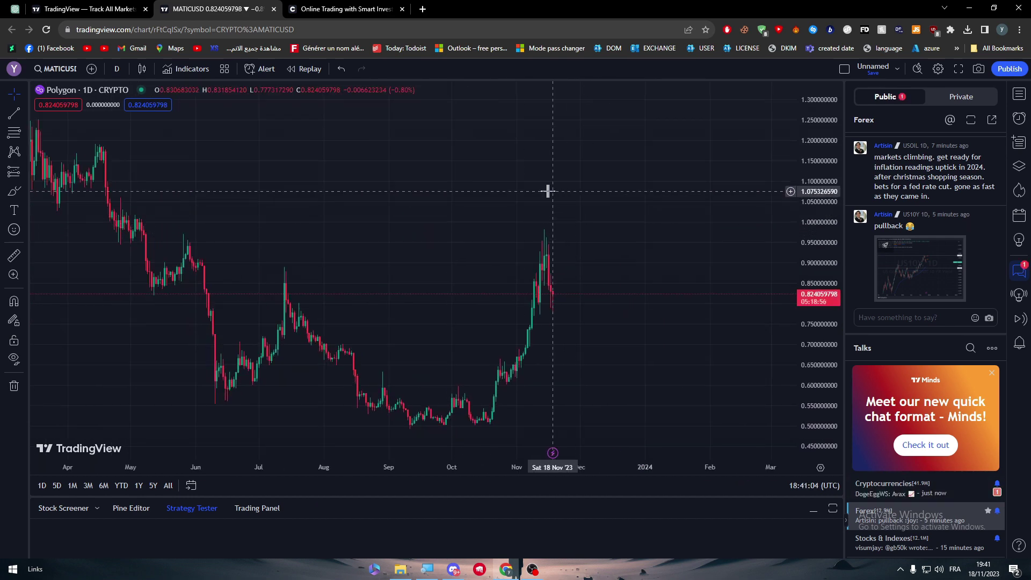
{"action": "left_click_drag", "start_coordinate": [72, 165], "coordinate": [237, 165]}
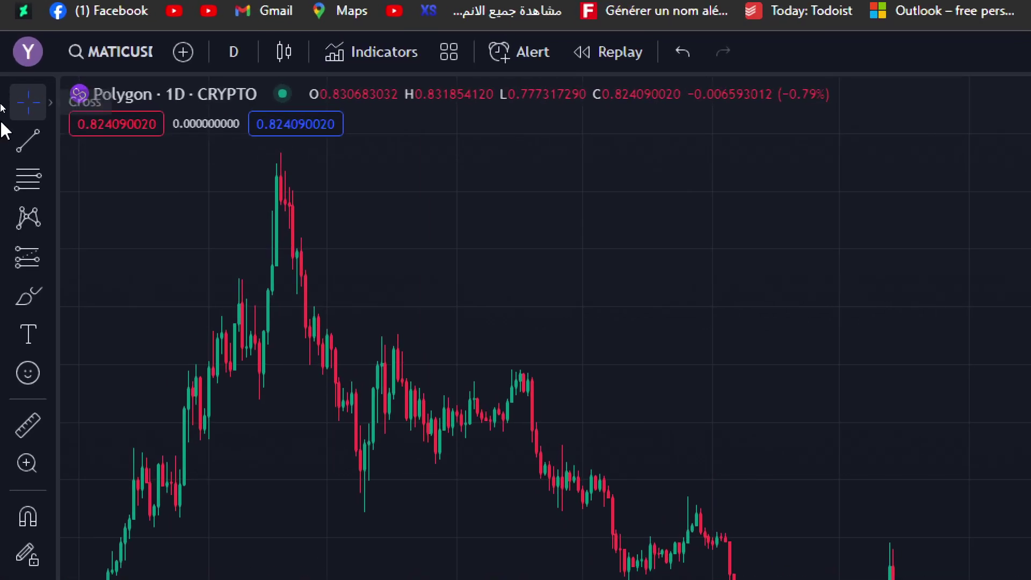
Draw a horizontal trend line at the level of the February peak
{"action": "left_click_drag", "start_coordinate": [879, 363], "coordinate": [688, 325]}
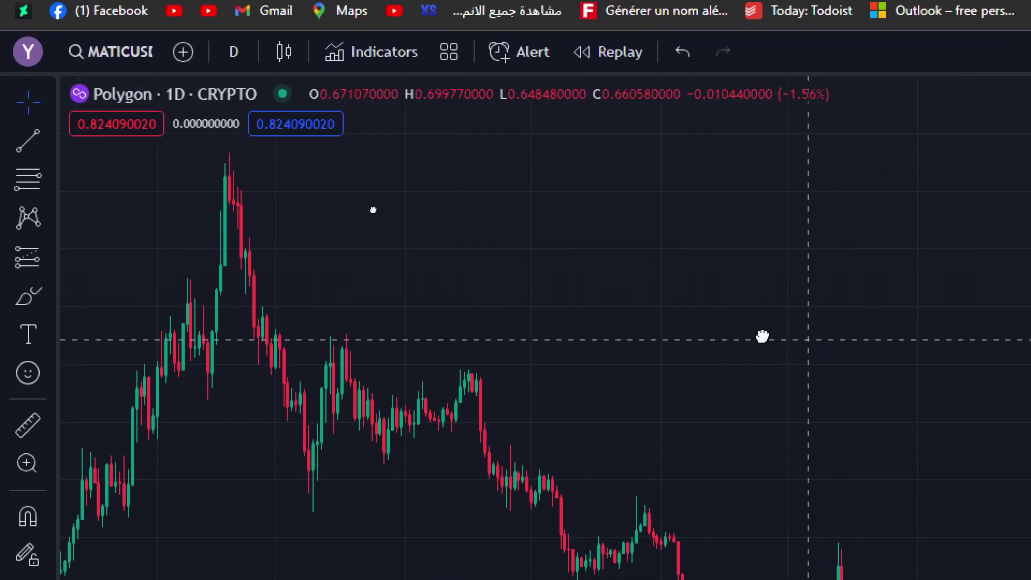
{"action": "left_click_drag", "start_coordinate": [610, 351], "coordinate": [836, 306]}
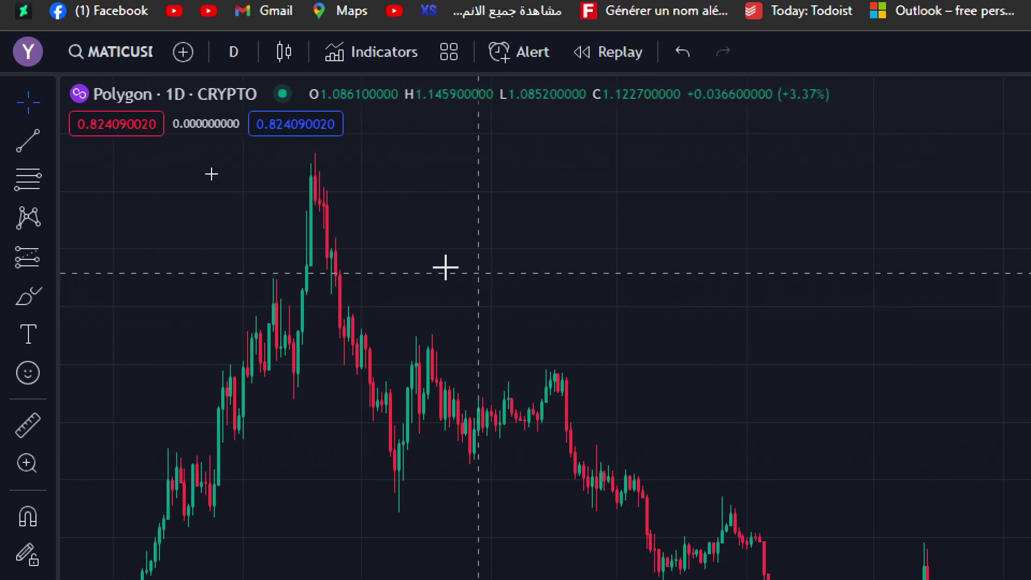
{"action": "left_click", "coordinate": [38, 146]}
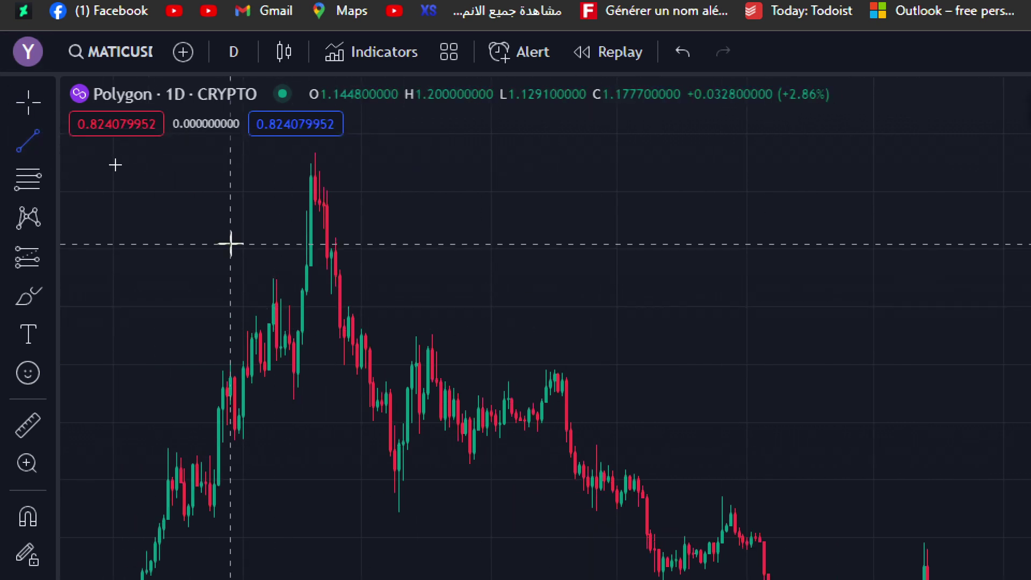
{"action": "left_click", "coordinate": [242, 248]}
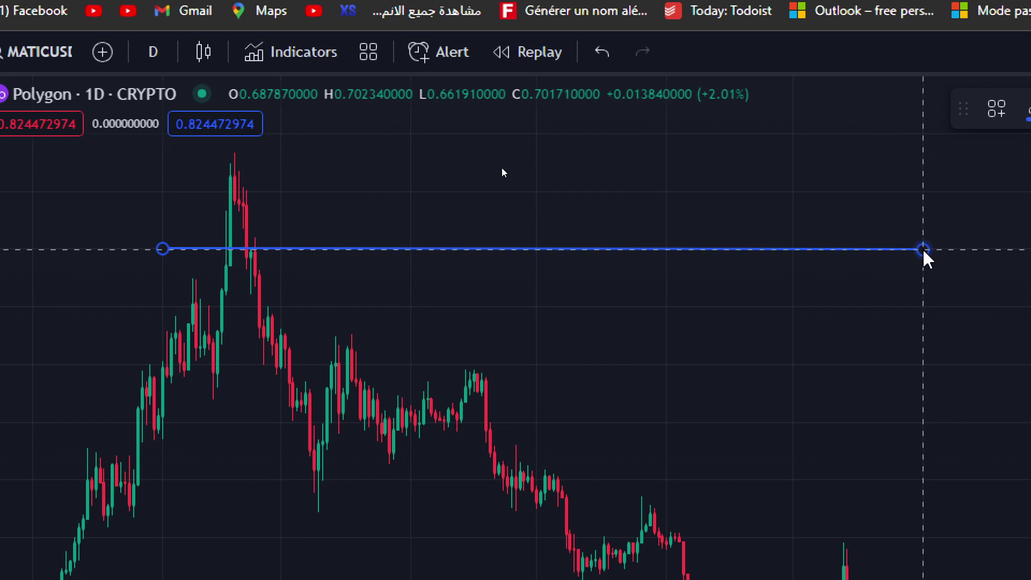
{"action": "left_click", "coordinate": [924, 250]}
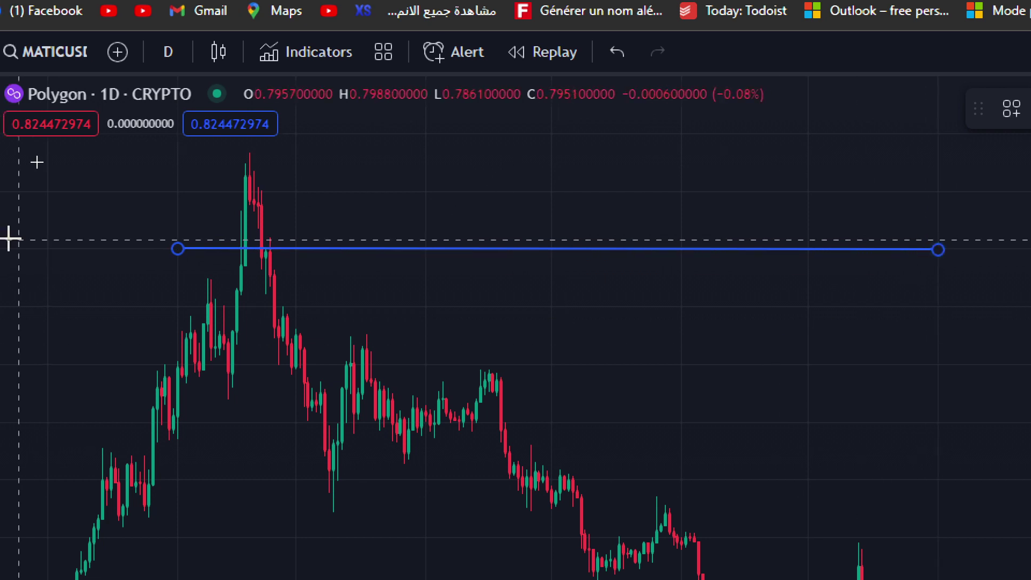
Move the line down to the July high, then undo it back near 1.40
{"action": "left_click_drag", "start_coordinate": [347, 255], "coordinate": [559, 246]}
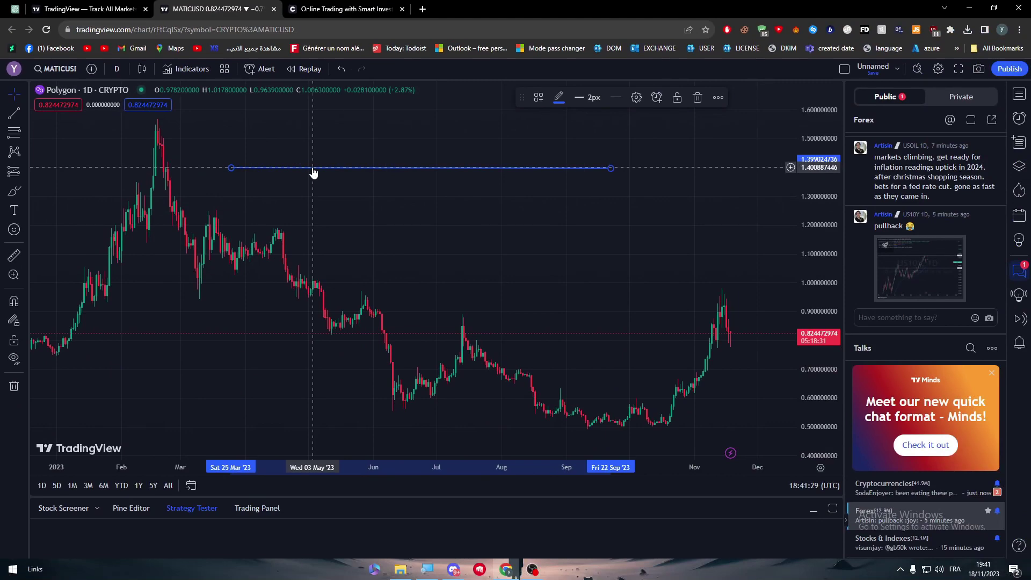
{"action": "mouse_move", "coordinate": [313, 174]}
{"action": "left_mouse_down"}
{"action": "mouse_move", "coordinate": [466, 435]}
{"action": "mouse_move", "coordinate": [482, 411]}
{"action": "mouse_move", "coordinate": [490, 326]}
{"action": "left_mouse_up"}
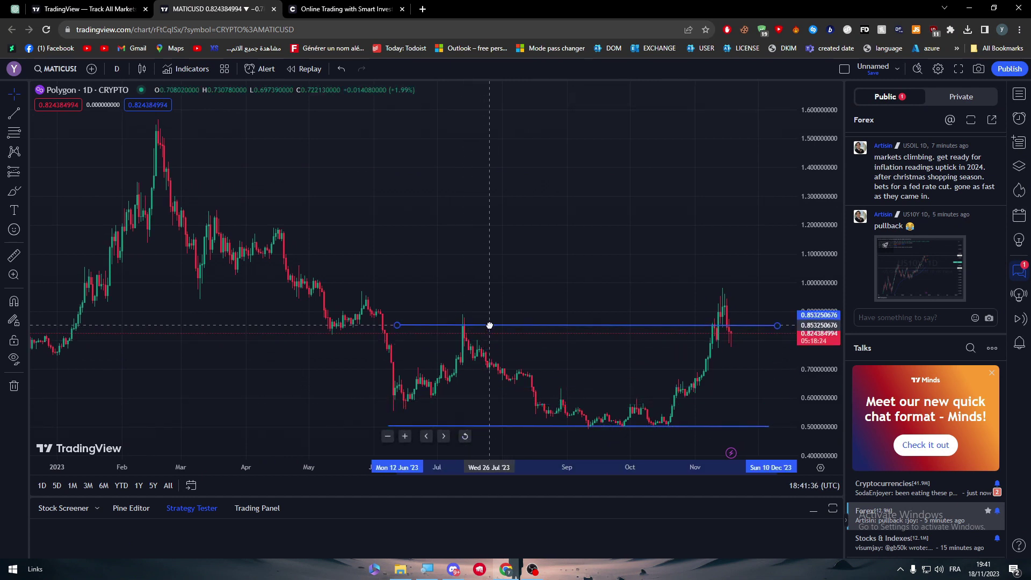
{"action": "left_click", "coordinate": [489, 331]}
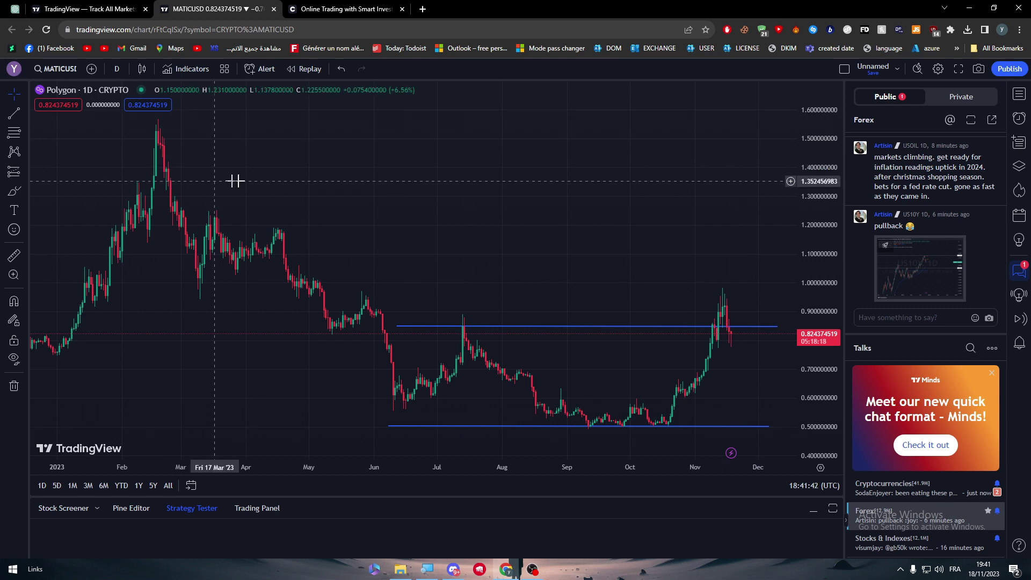
{"action": "left_click_drag", "start_coordinate": [633, 204], "coordinate": [509, 202]}
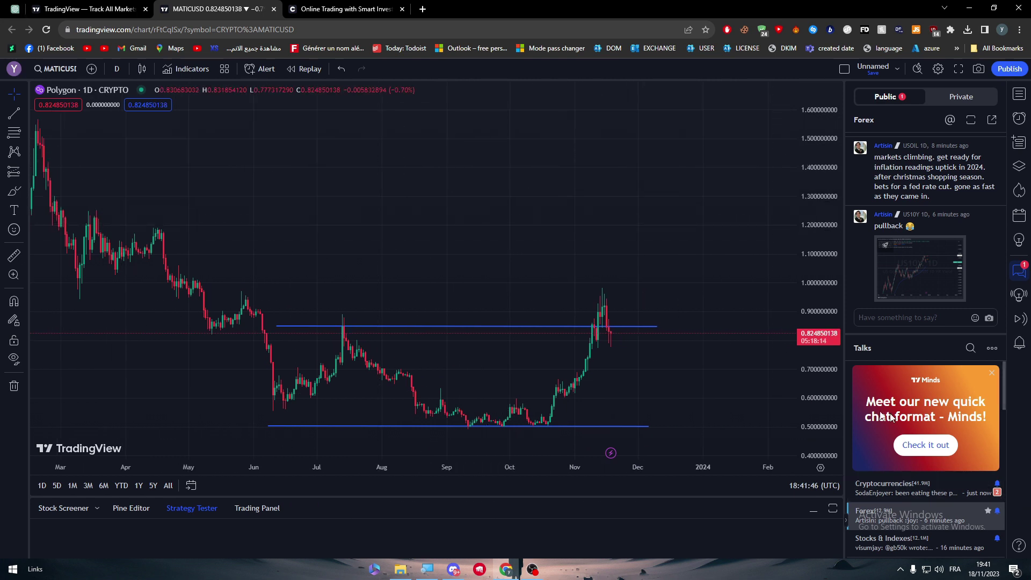
{"action": "key", "text": "ctrl+z"}
{"action": "key", "text": "ctrl+z"}
{"action": "key", "text": "ctrl+z"}
{"action": "key", "text": "ctrl+z"}
{"action": "left_click", "coordinate": [900, 569]}
{"action": "left_click", "coordinate": [865, 528]}
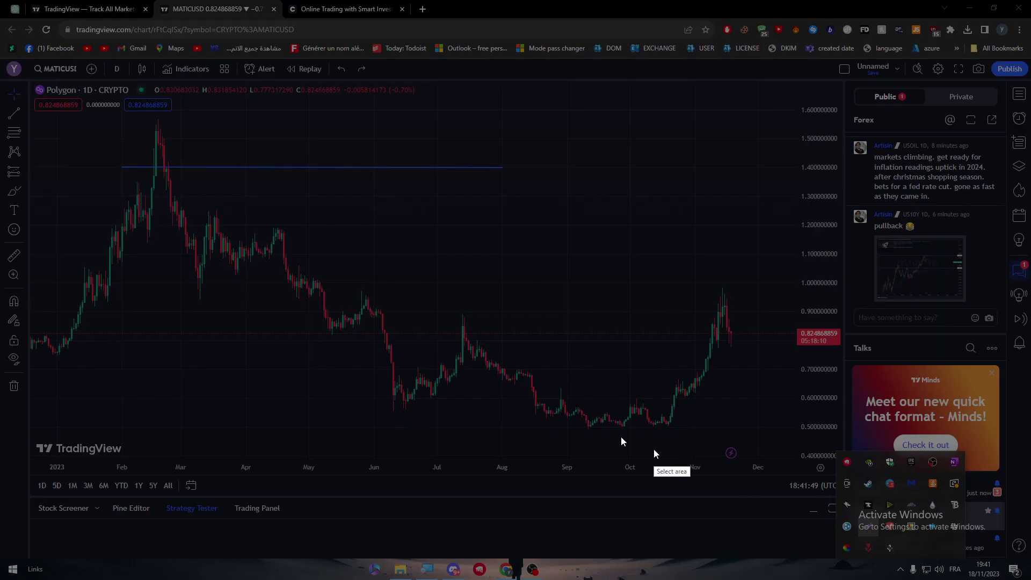
{"action": "left_click_drag", "start_coordinate": [421, 226], "coordinate": [758, 442]}
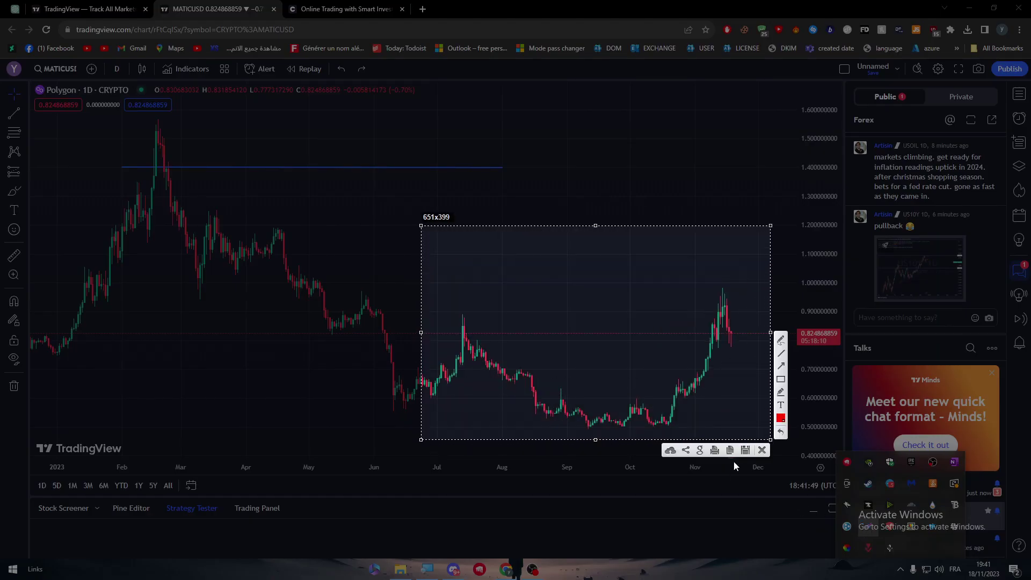
{"action": "left_click", "coordinate": [734, 451]}
{"action": "left_click", "coordinate": [13, 568]}
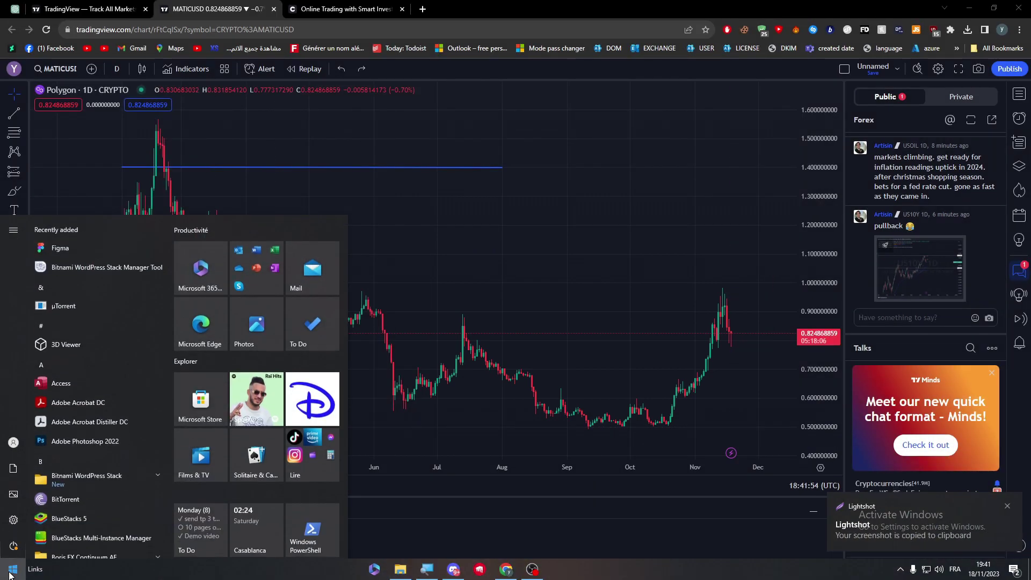
{"action": "type", "text": "paint"}
{"action": "key", "text": "Return"}
{"action": "key", "text": "ctrl+v"}
{"action": "left_click_drag", "start_coordinate": [398, 191], "coordinate": [529, 234]}
{"action": "left_click", "coordinate": [796, 246]}
{"action": "left_click", "coordinate": [283, 91]}
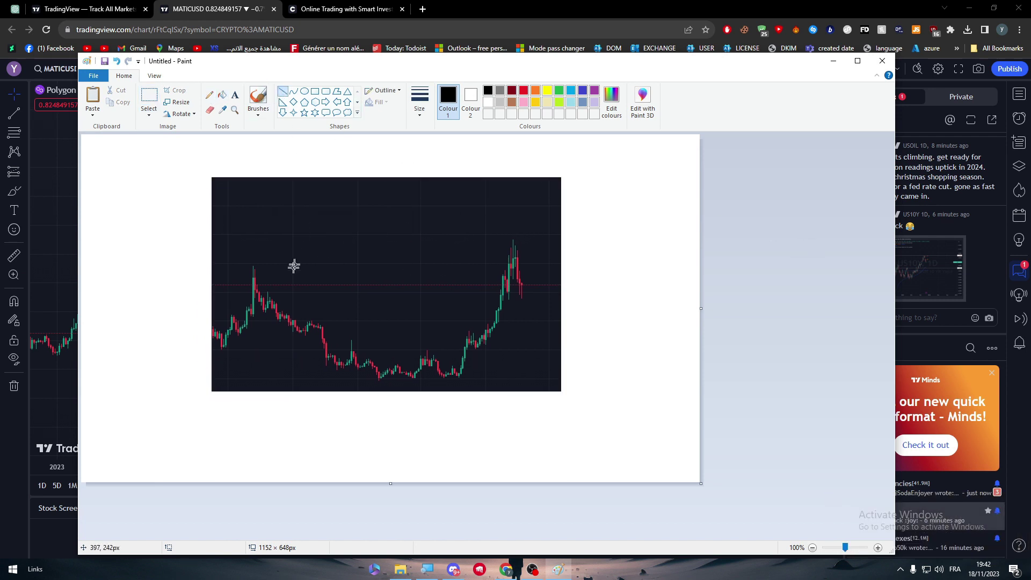
{"action": "left_click_drag", "start_coordinate": [400, 279], "coordinate": [532, 279]}
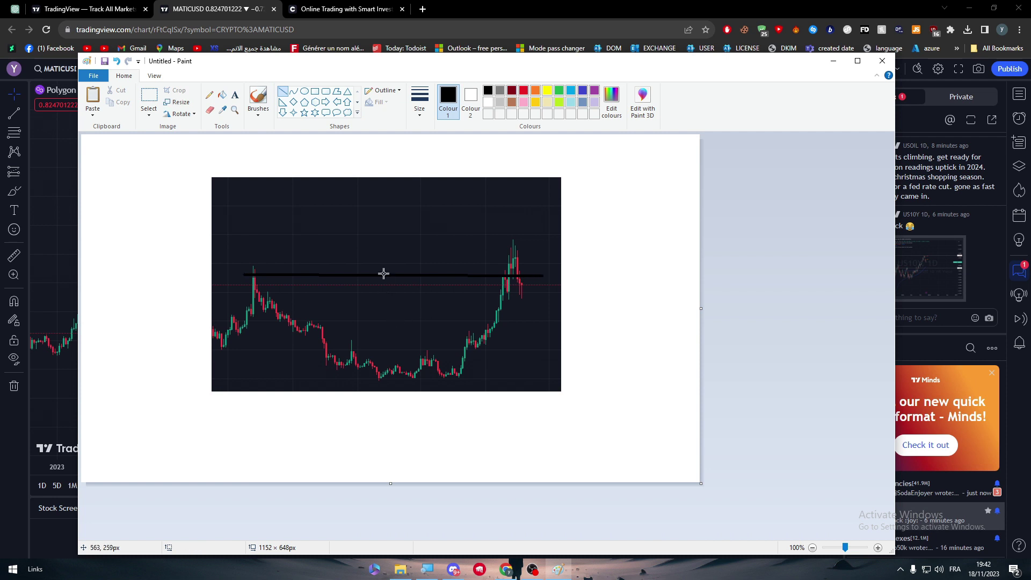
{"action": "left_click", "coordinate": [883, 62]}
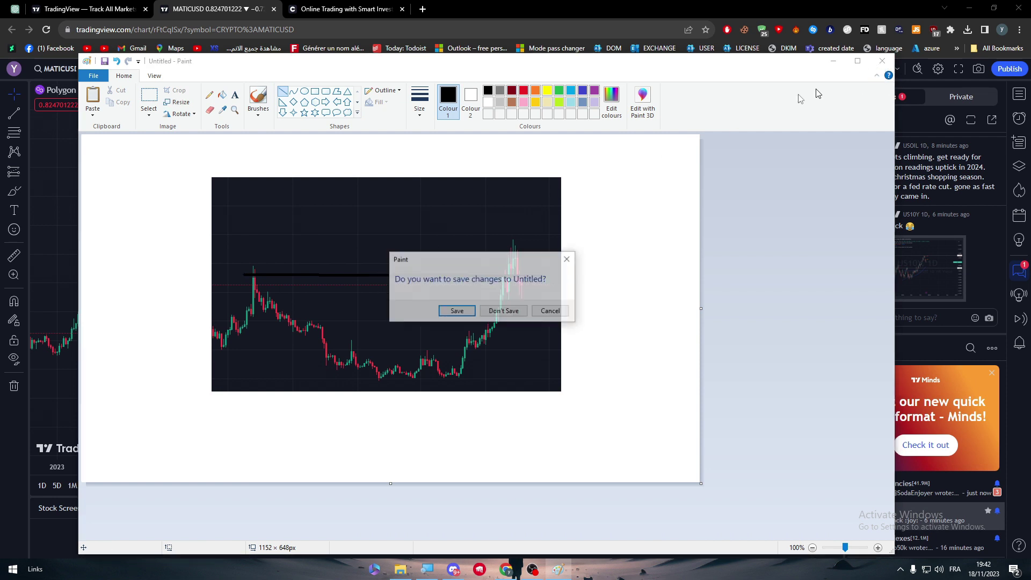
{"action": "left_click", "coordinate": [510, 311]}
Move the blue line to the November peak level, then delete it and pan later
{"action": "mouse_move", "coordinate": [267, 172]}
{"action": "left_mouse_down"}
{"action": "mouse_move", "coordinate": [661, 288]}
{"action": "mouse_move", "coordinate": [542, 293]}
{"action": "left_mouse_up"}
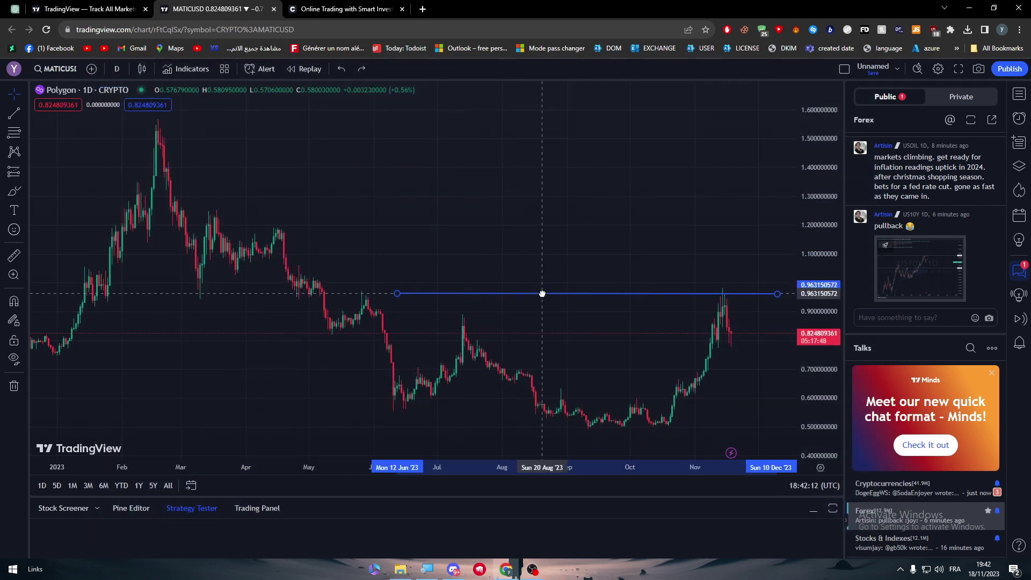
{"action": "left_click_drag", "start_coordinate": [542, 293], "coordinate": [542, 304]}
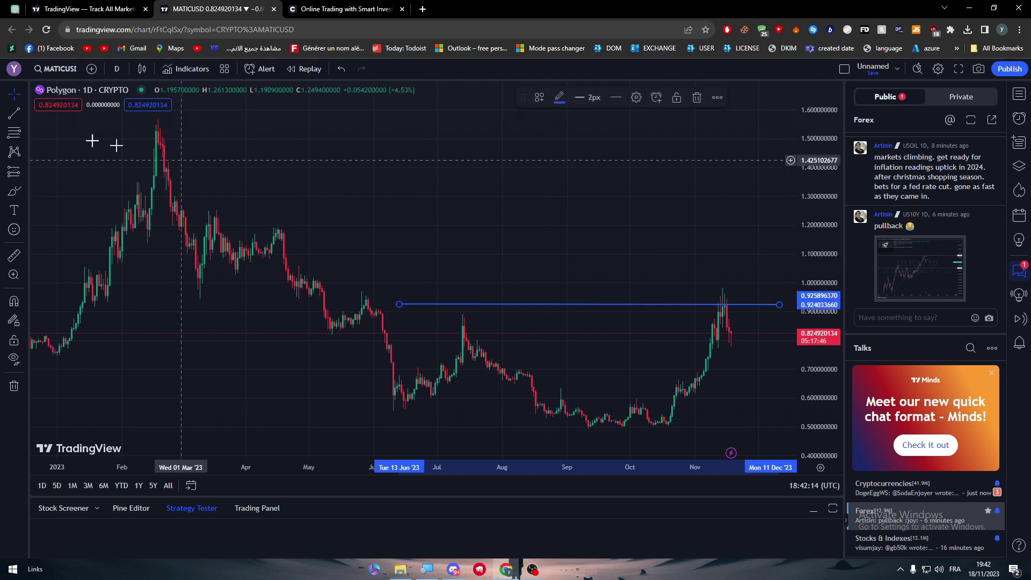
{"action": "key", "text": "Delete"}
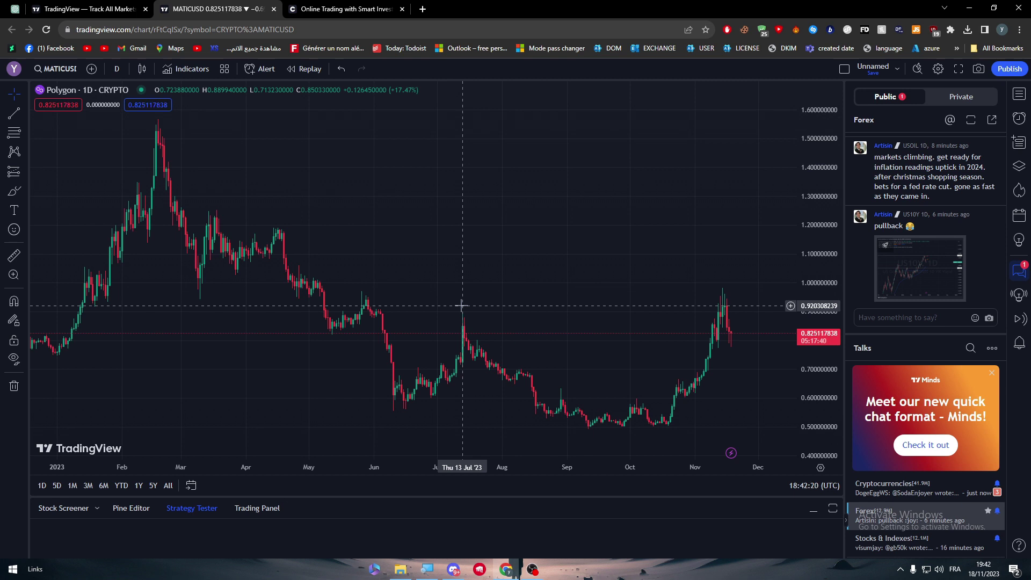
{"action": "mouse_move", "coordinate": [253, 205]}
{"action": "left_mouse_down"}
{"action": "mouse_move", "coordinate": [288, 228]}
{"action": "mouse_move", "coordinate": [239, 225]}
{"action": "left_mouse_up"}
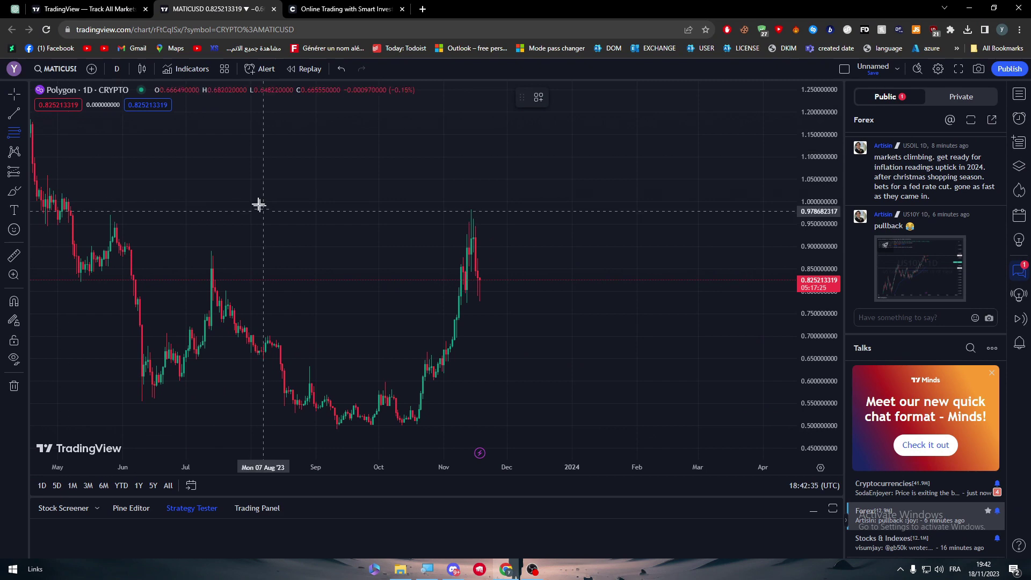
{"action": "left_click", "coordinate": [167, 177]}
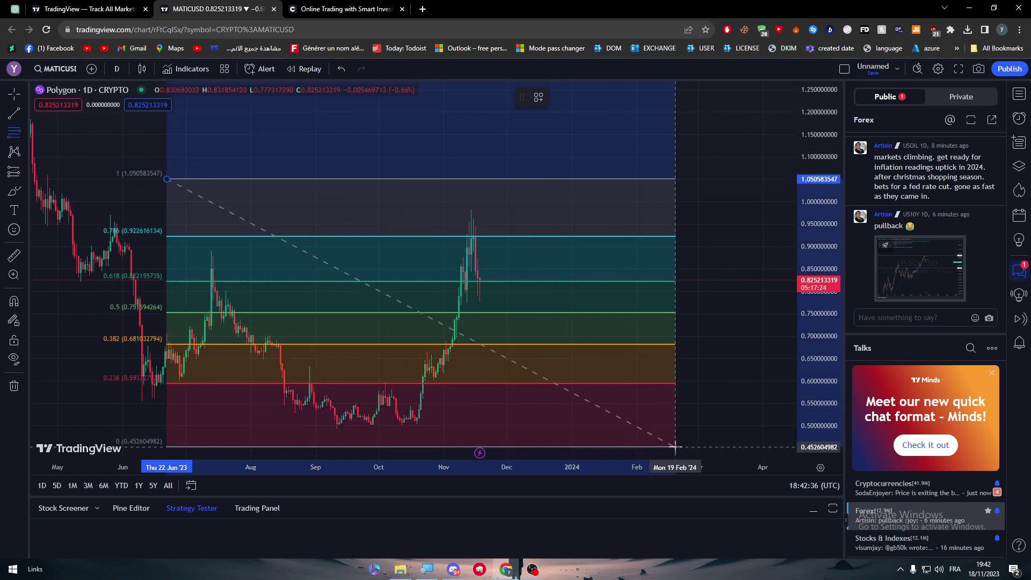
{"action": "left_click", "coordinate": [658, 432]}
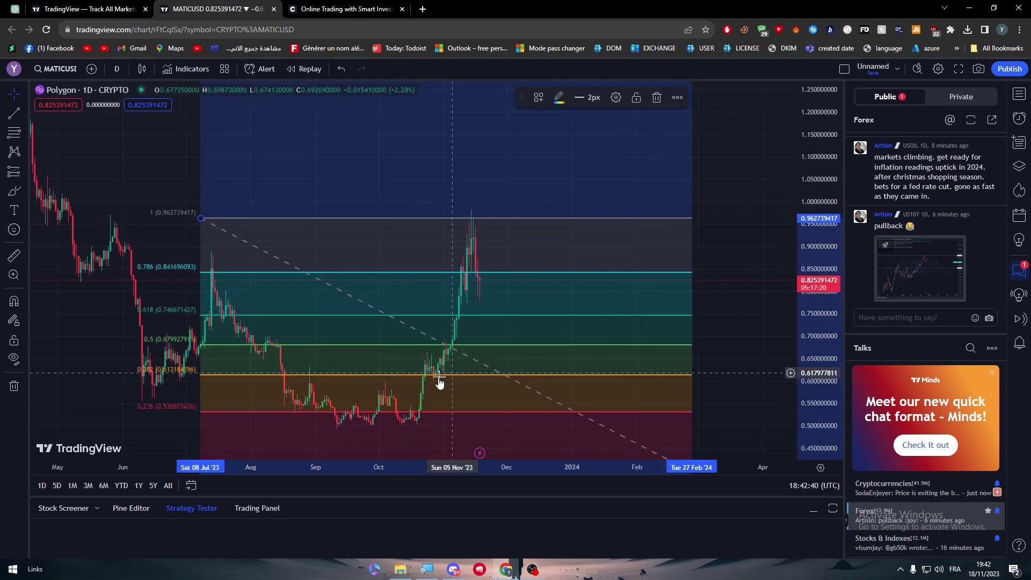
{"action": "key", "text": "Delete"}
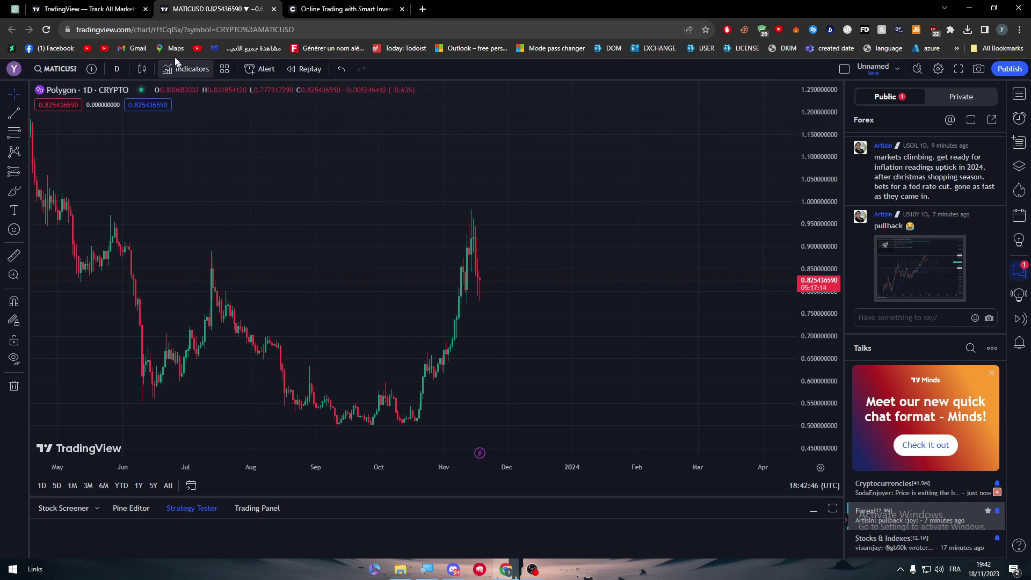
Open Capital.com's account page from the top brokers directory and select its $20 minimum deposit
{"action": "left_click", "coordinate": [84, 9]}
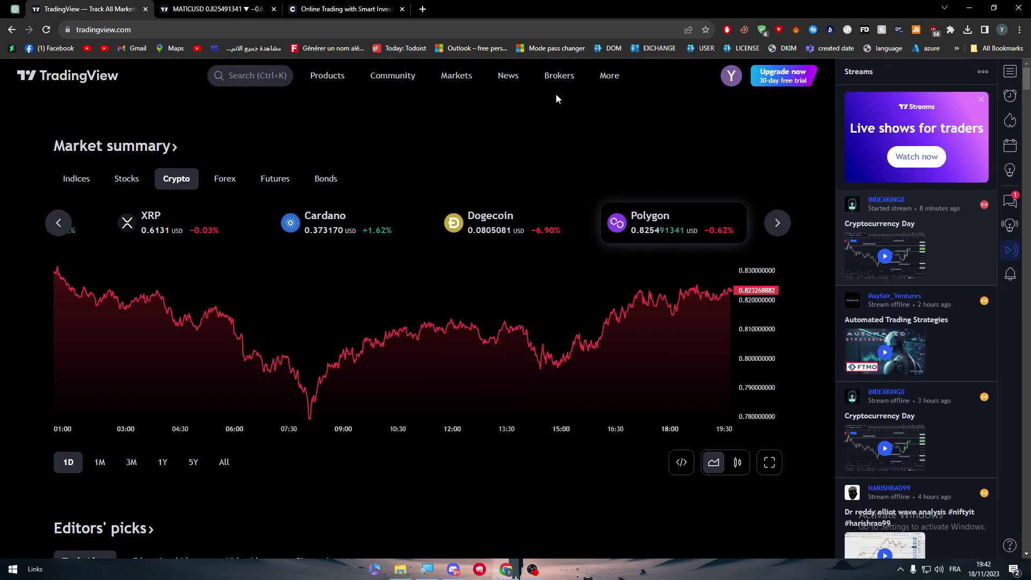
{"action": "left_click", "coordinate": [560, 75]}
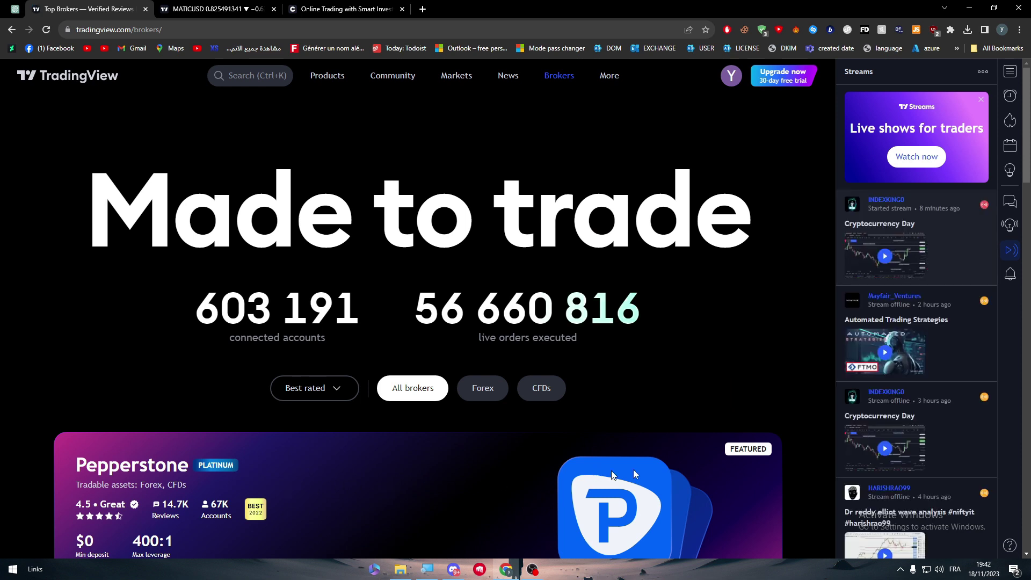
{"action": "scroll", "coordinate": [484, 371], "scroll_direction": "down", "scroll_amount": 3}
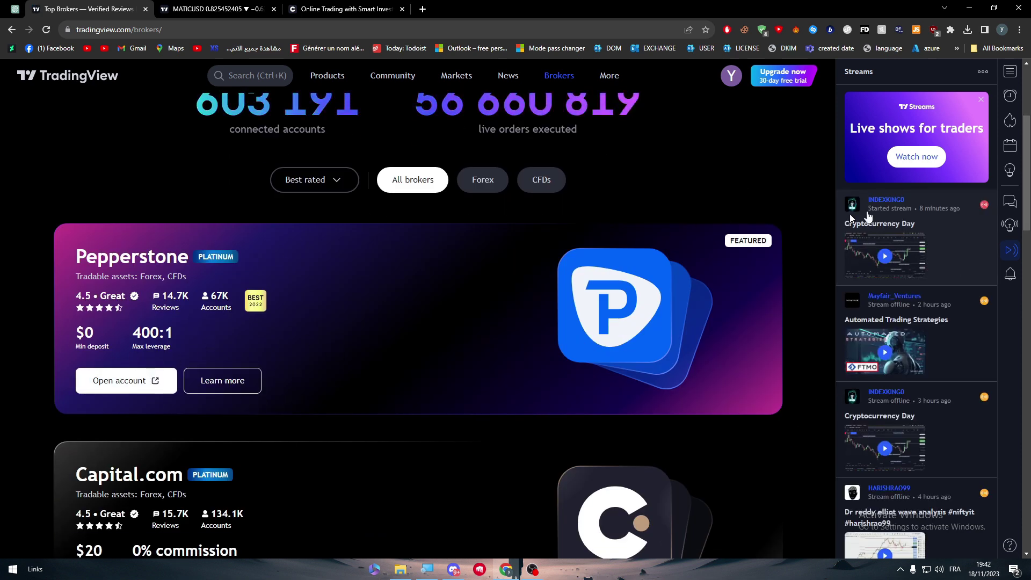
{"action": "scroll", "coordinate": [284, 194], "scroll_direction": "down", "scroll_amount": 2}
{"action": "scroll", "coordinate": [284, 195], "scroll_direction": "down", "scroll_amount": 3}
{"action": "scroll", "coordinate": [284, 194], "scroll_direction": "down", "scroll_amount": 1}
{"action": "scroll", "coordinate": [284, 193], "scroll_direction": "up", "scroll_amount": 1}
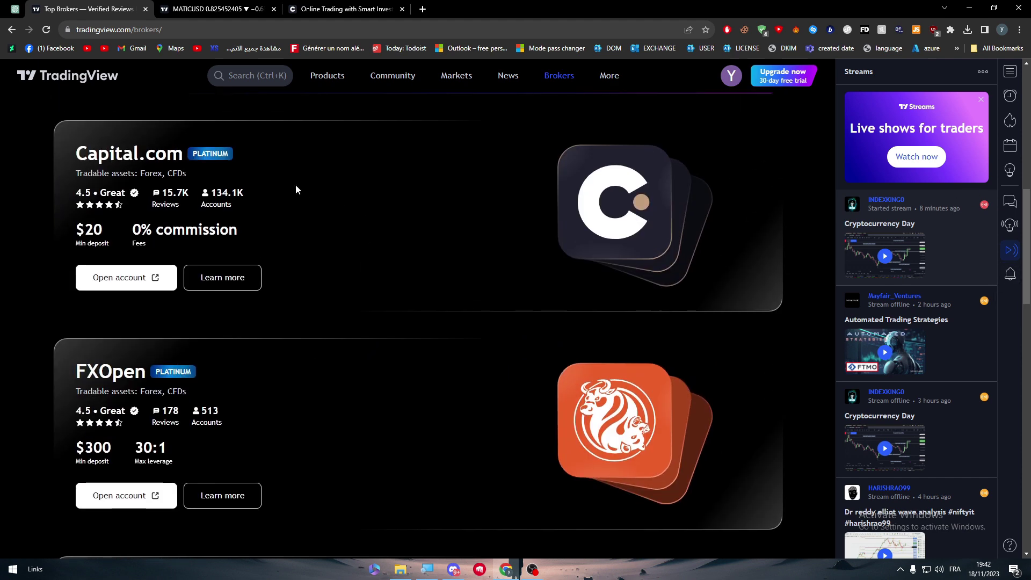
{"action": "left_click", "coordinate": [133, 272]}
{"action": "left_click", "coordinate": [116, 7]}
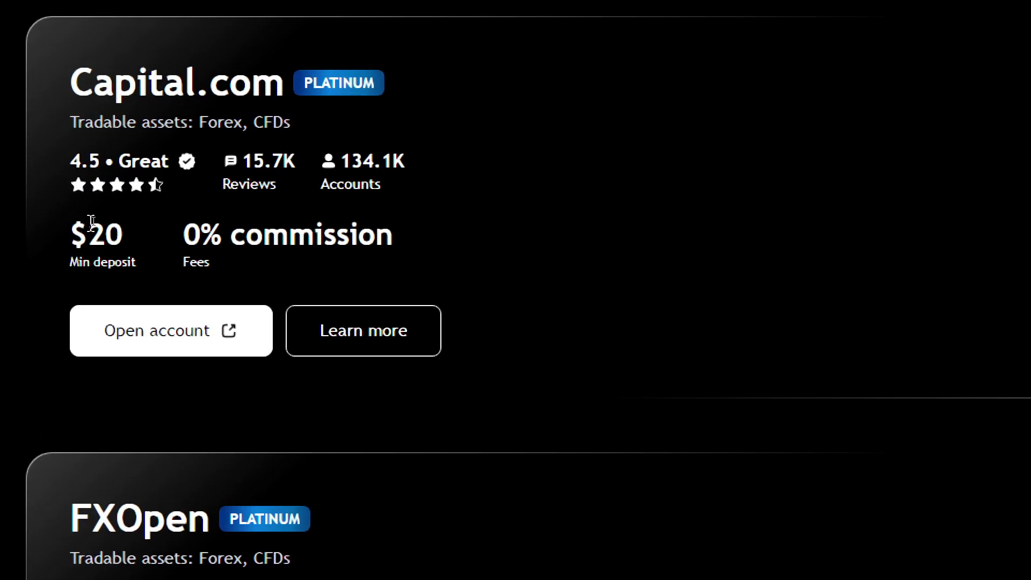
{"action": "left_click_drag", "start_coordinate": [168, 238], "coordinate": [207, 242]}
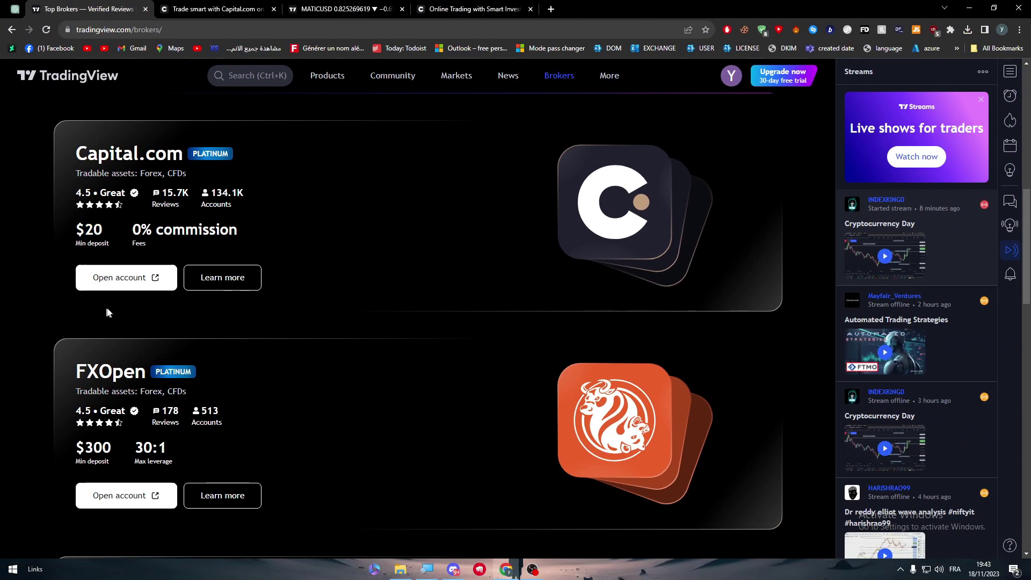
Sign up on Capital.com with the Google account
{"action": "left_click", "coordinate": [252, 8]}
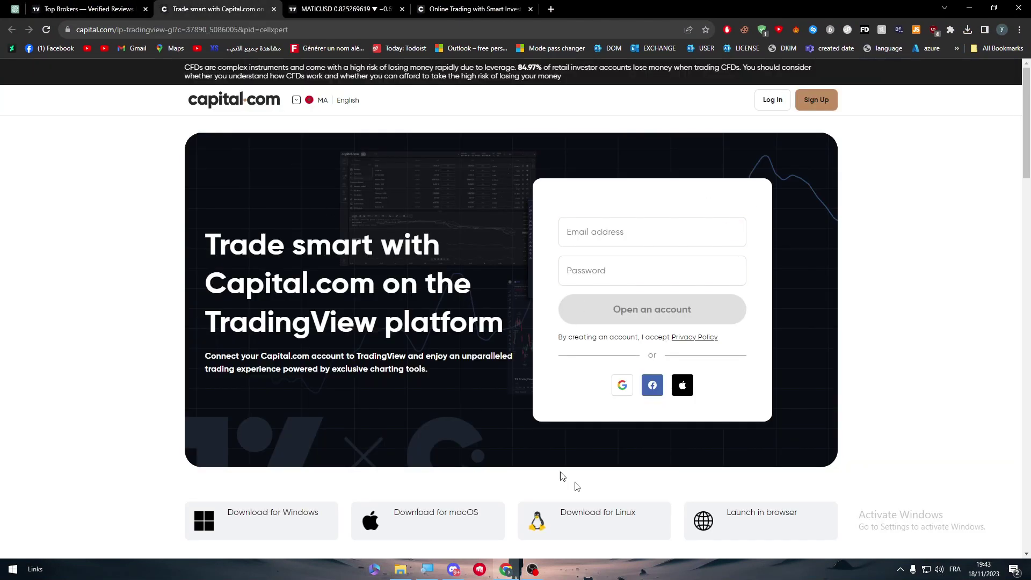
{"action": "left_click", "coordinate": [623, 388]}
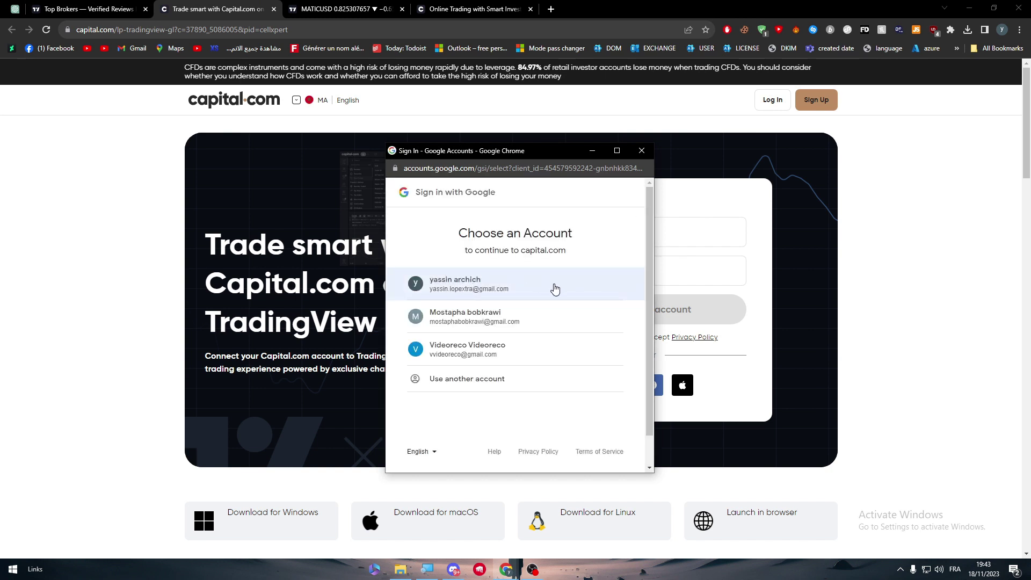
{"action": "left_click", "coordinate": [555, 289]}
{"action": "left_click", "coordinate": [600, 352]}
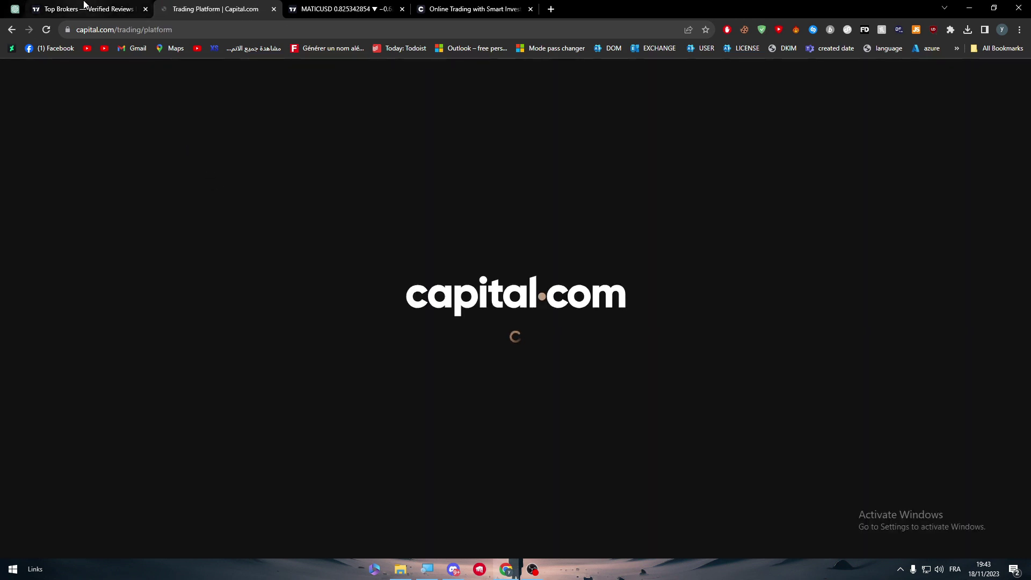
Check the loading Capital.com platform between tabs, then return to the brokers page
{"action": "left_click", "coordinate": [81, 9]}
{"action": "left_click", "coordinate": [280, 5]}
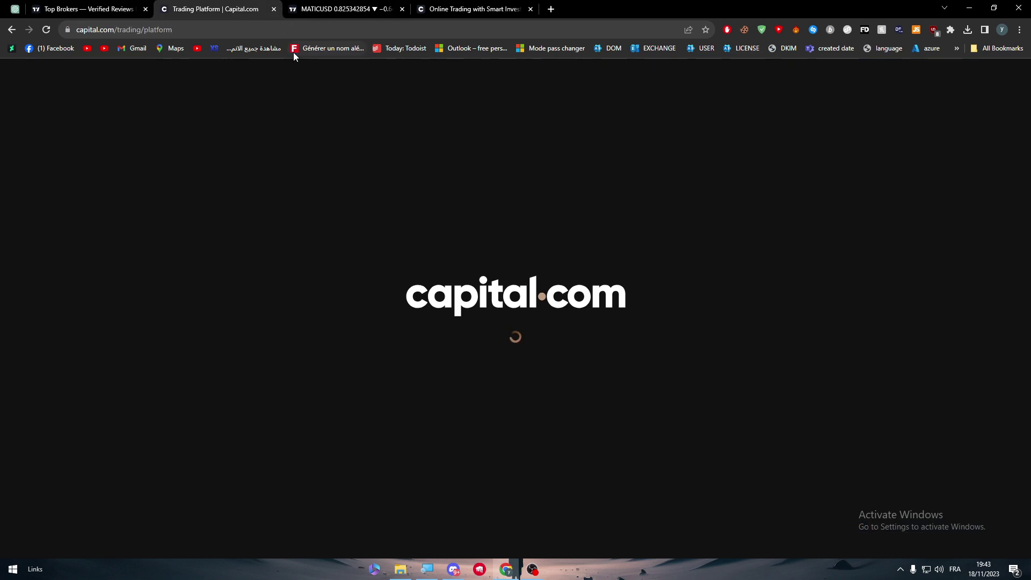
{"action": "left_click", "coordinate": [81, 9]}
{"action": "left_click", "coordinate": [235, 6]}
{"action": "left_click", "coordinate": [87, 7]}
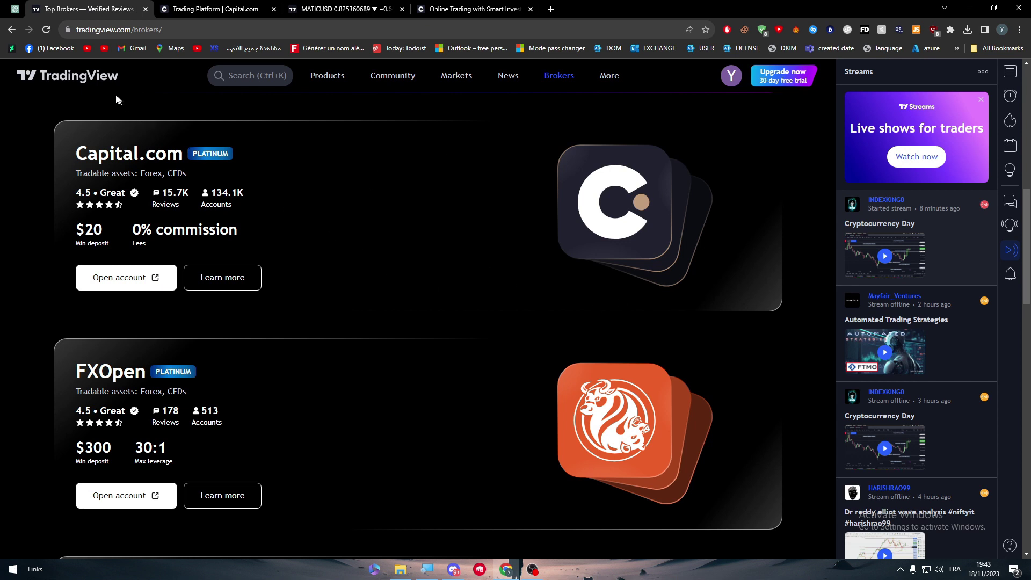
Open Binance Coin from the home page crypto summary in the full charting view
{"action": "left_click", "coordinate": [89, 80]}
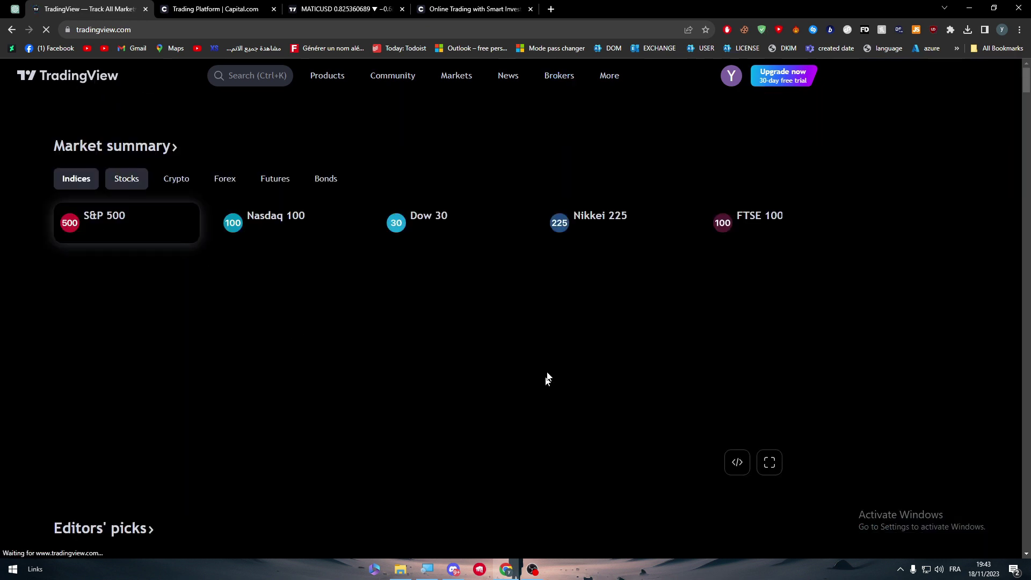
{"action": "left_click", "coordinate": [127, 178]}
{"action": "left_click", "coordinate": [187, 183]}
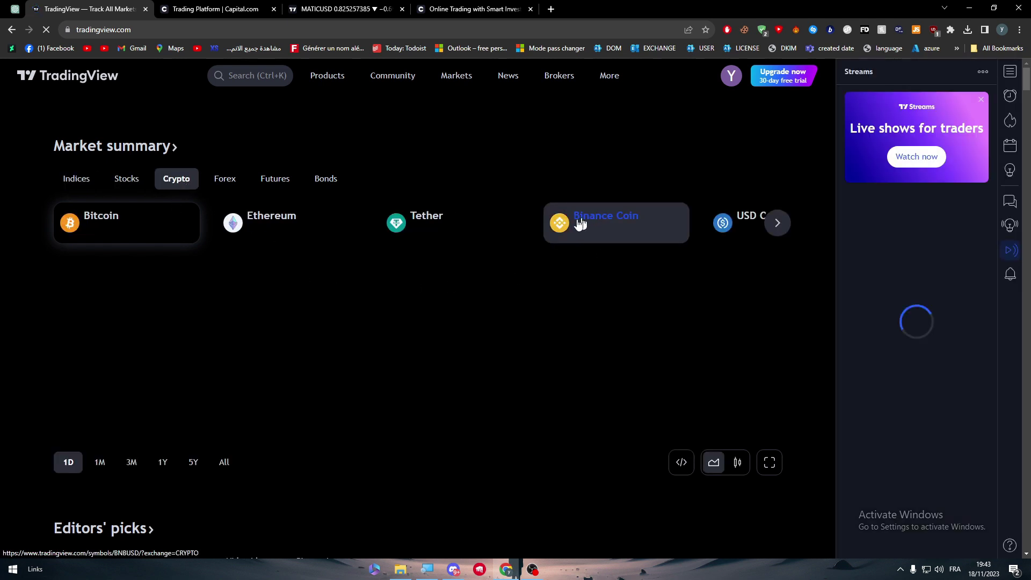
{"action": "left_click", "coordinate": [585, 237]}
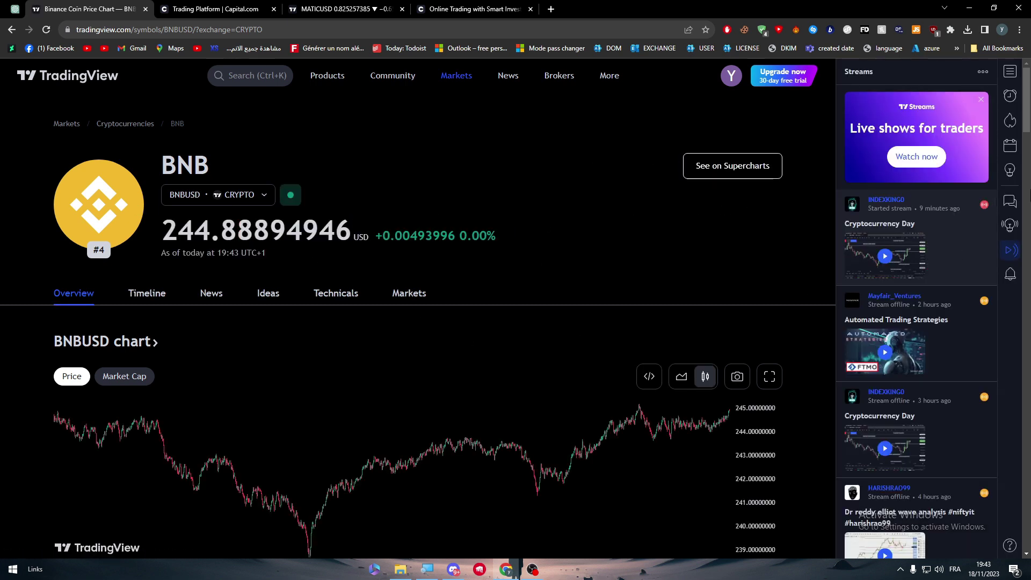
{"action": "scroll", "coordinate": [516, 323], "scroll_direction": "down", "scroll_amount": 5}
{"action": "scroll", "coordinate": [516, 322], "scroll_direction": "up", "scroll_amount": 4}
{"action": "scroll", "coordinate": [779, 338], "scroll_direction": "up", "scroll_amount": 2}
{"action": "left_click", "coordinate": [631, 469]}
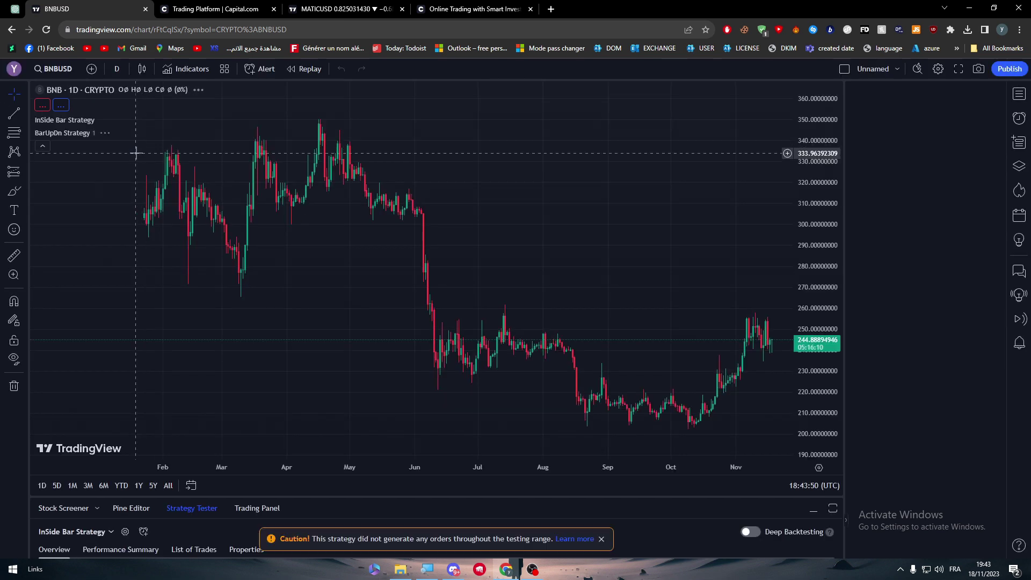
{"action": "left_click", "coordinate": [214, 9]}
{"action": "left_click", "coordinate": [90, 7]}
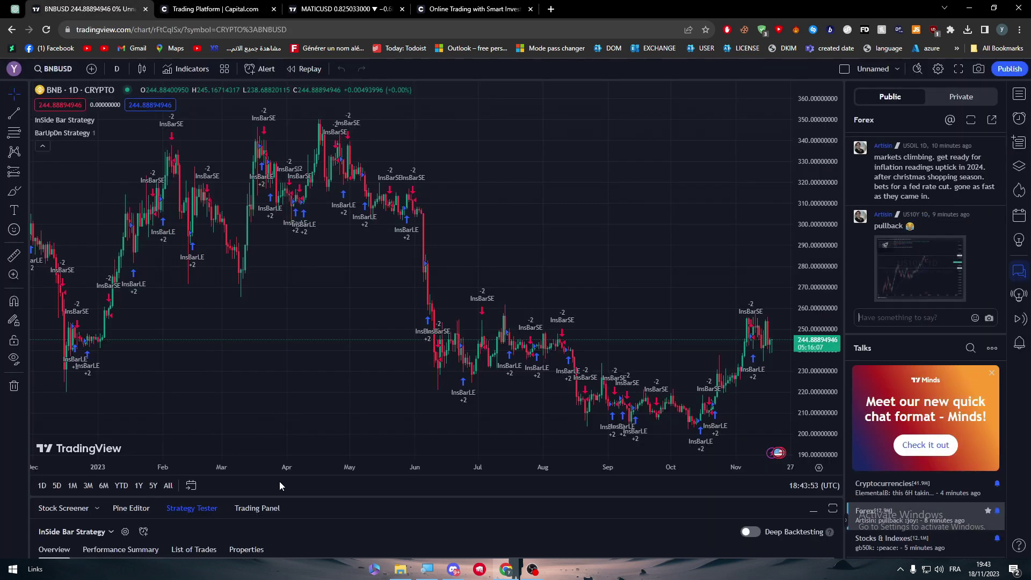
Remove both strategy indicators from the BNB chart and enlarge the bottom trading panel
{"action": "left_click", "coordinate": [18, 391]}
{"action": "left_click", "coordinate": [85, 419]}
{"action": "left_click_drag", "start_coordinate": [754, 367], "coordinate": [556, 368]}
{"action": "left_click_drag", "start_coordinate": [226, 341], "coordinate": [375, 341]}
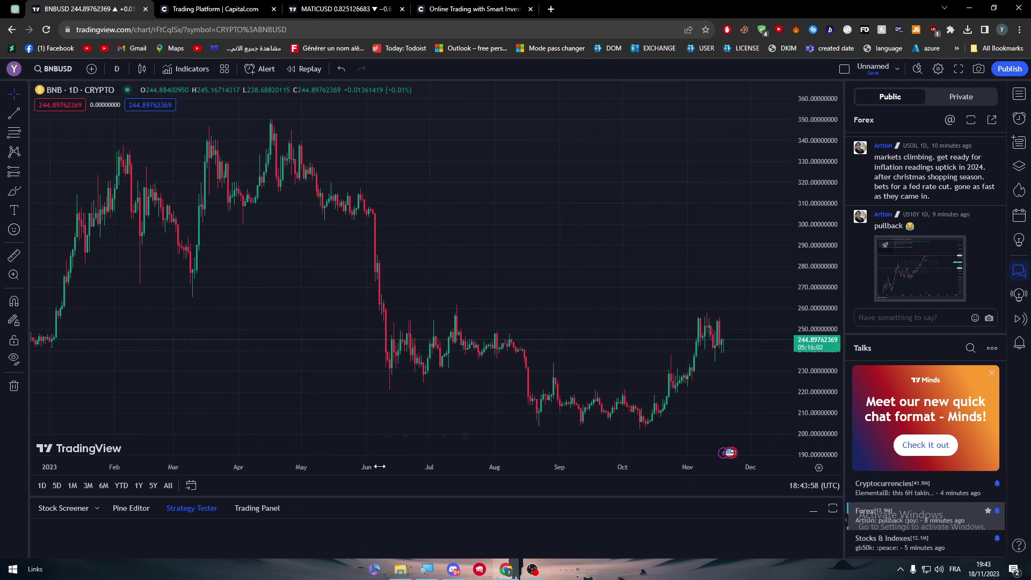
{"action": "left_click_drag", "start_coordinate": [389, 496], "coordinate": [405, 328]}
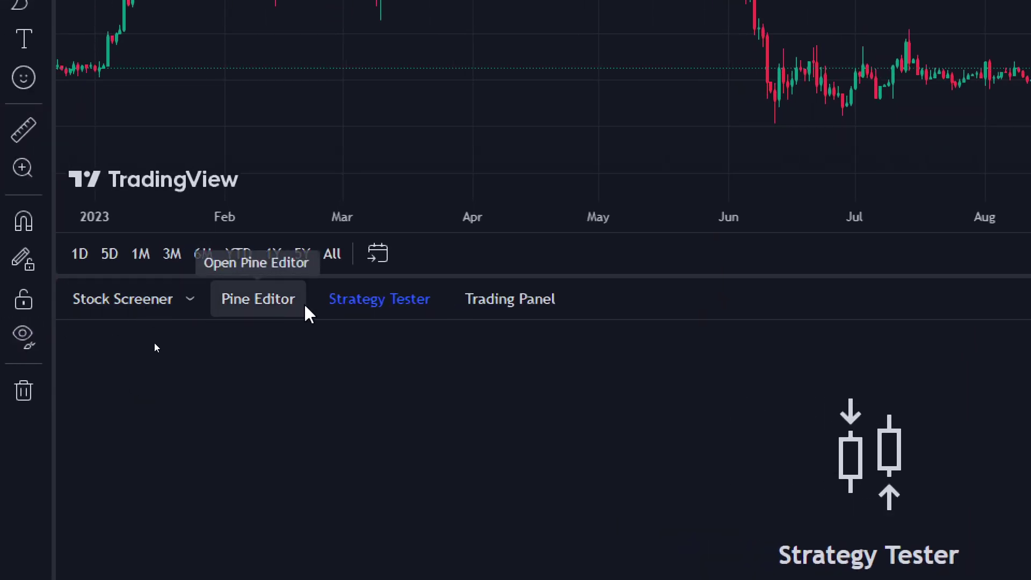
Show the full broker grid in the Trading Panel and return from the Capital.com tab to the BNB chart
{"action": "left_click", "coordinate": [550, 300]}
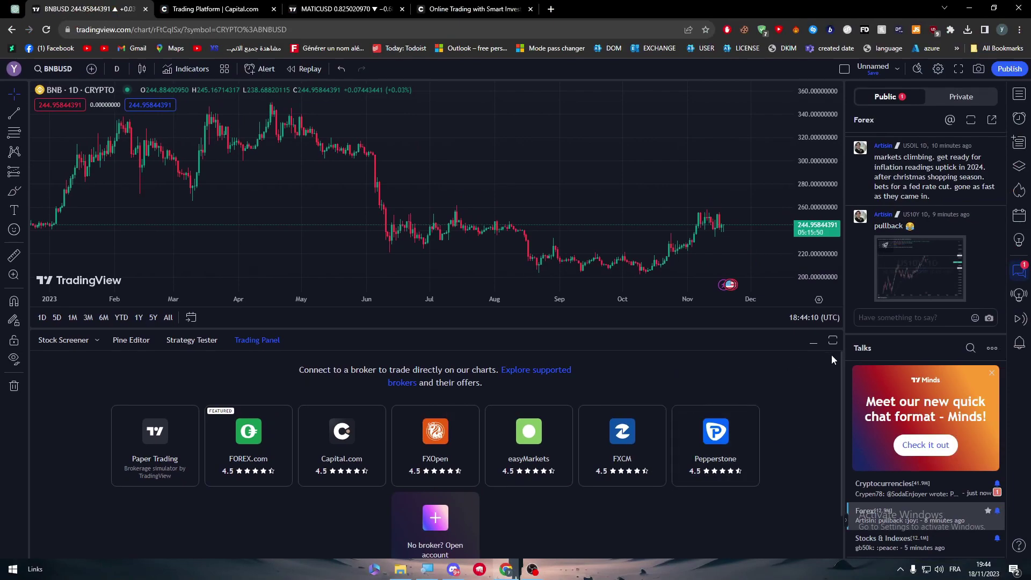
{"action": "scroll", "coordinate": [841, 359], "scroll_direction": "down", "scroll_amount": 2}
{"action": "mouse_move", "coordinate": [248, 393]}
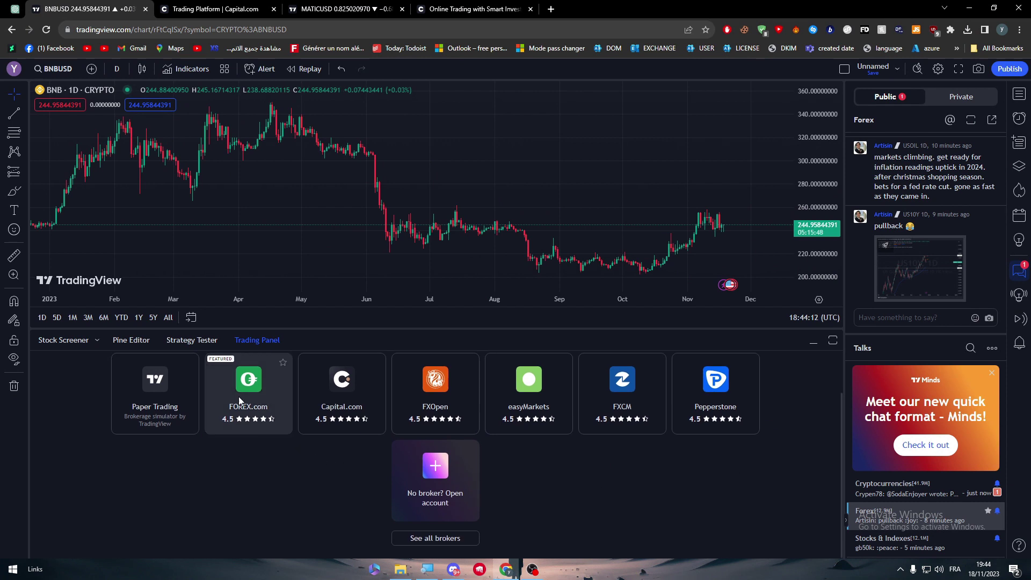
{"action": "left_click", "coordinate": [440, 537]}
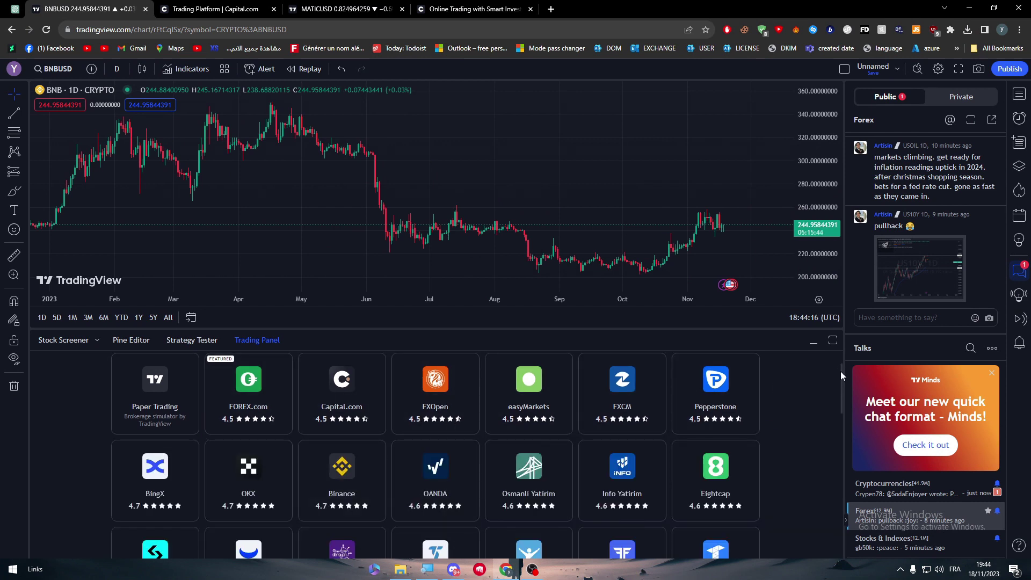
{"action": "mouse_move", "coordinate": [840, 372]}
{"action": "left_mouse_down"}
{"action": "mouse_move", "coordinate": [832, 511]}
{"action": "mouse_move", "coordinate": [828, 442]}
{"action": "left_mouse_up"}
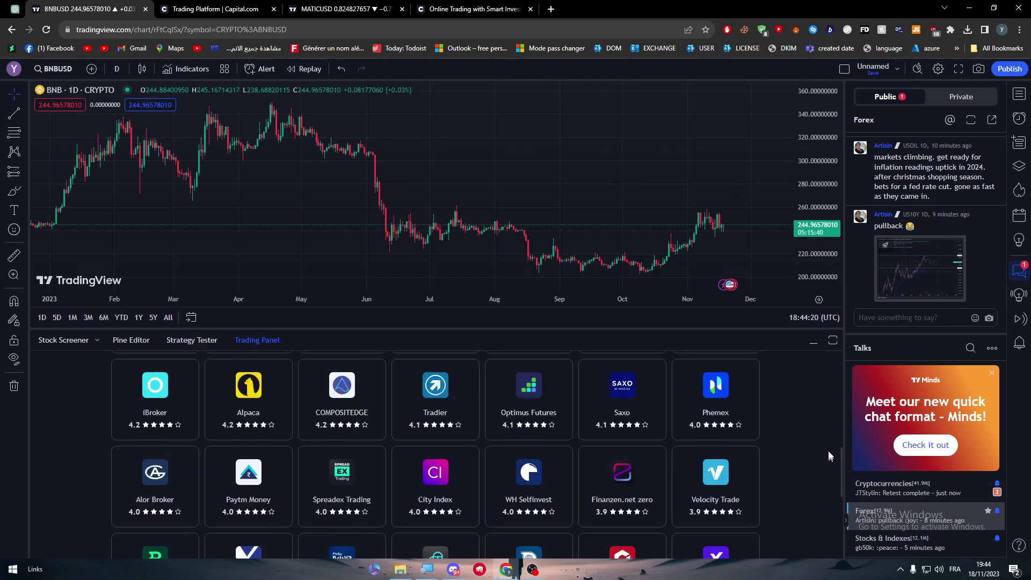
{"action": "left_click_drag", "start_coordinate": [827, 442], "coordinate": [819, 346]}
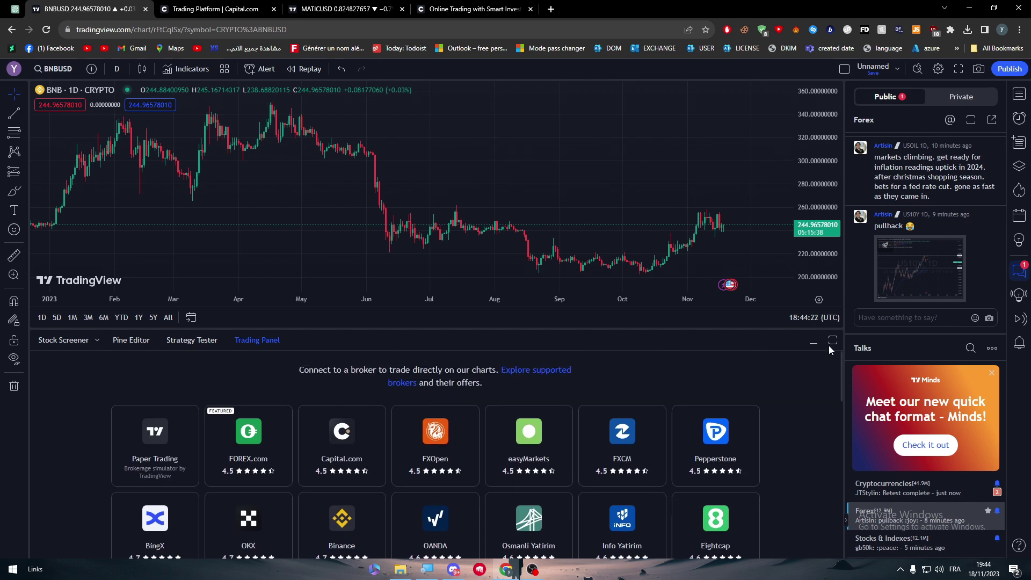
{"action": "left_click", "coordinate": [212, 8]}
{"action": "left_click", "coordinate": [85, 9]}
Open the TradingView home page in a new tab from the main menu, then return to the BNB chart tab
{"action": "left_click", "coordinate": [13, 68]}
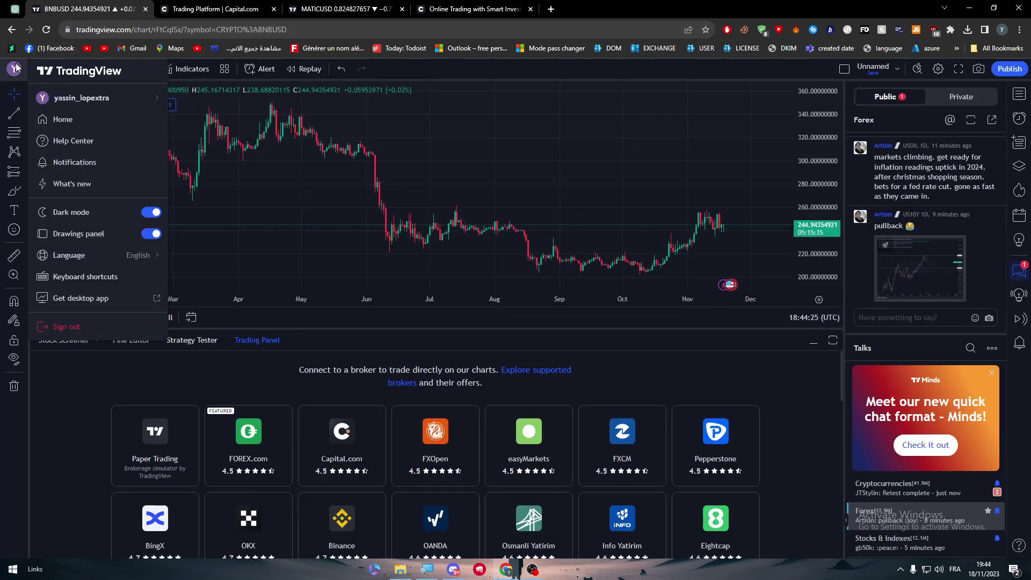
{"action": "left_click", "coordinate": [62, 118]}
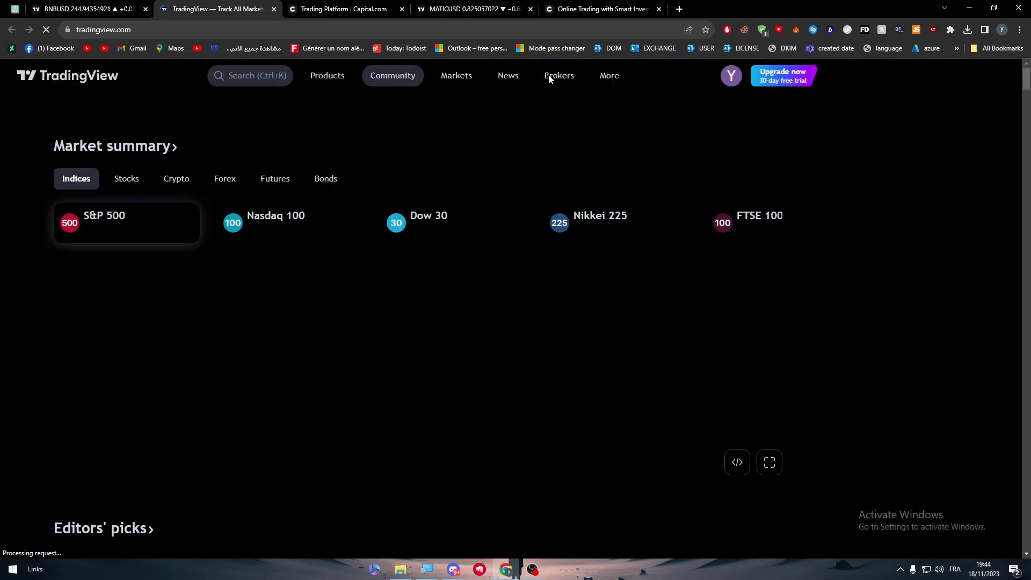
{"action": "left_click", "coordinate": [96, 9]}
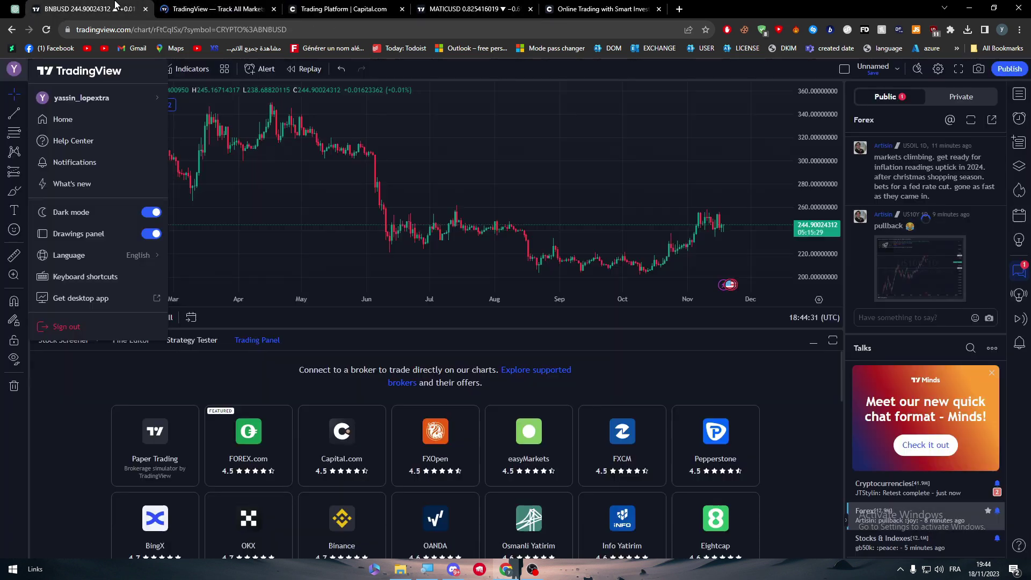
{"action": "left_click", "coordinate": [656, 396]}
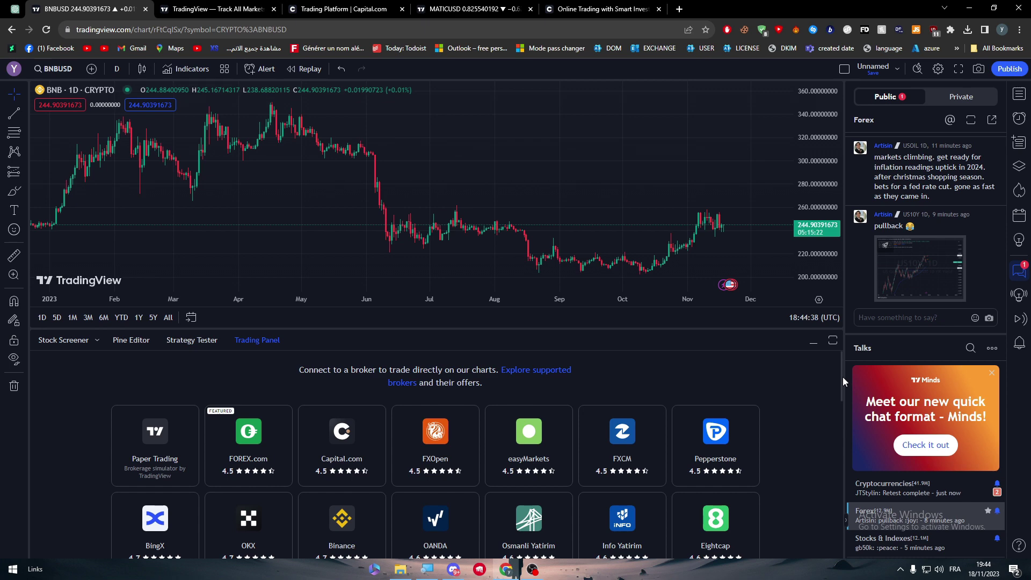
{"action": "mouse_move", "coordinate": [842, 377]}
{"action": "left_mouse_down"}
{"action": "mouse_move", "coordinate": [824, 521]}
{"action": "mouse_move", "coordinate": [823, 484]}
{"action": "mouse_move", "coordinate": [787, 389]}
{"action": "left_mouse_up"}
Search the page for 'webull' in the broker grid and scroll the Trading Panel down through the broker list
{"action": "key", "text": "ctrl+f"}
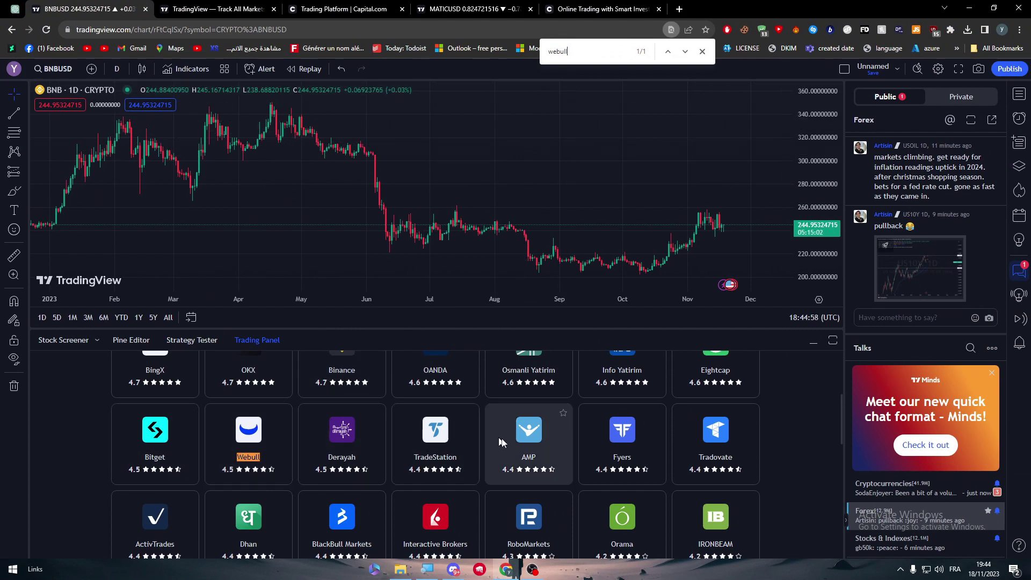
{"action": "mouse_move", "coordinate": [842, 414]}
{"action": "left_mouse_down"}
{"action": "mouse_move", "coordinate": [836, 372]}
{"action": "mouse_move", "coordinate": [826, 381]}
{"action": "left_mouse_up"}
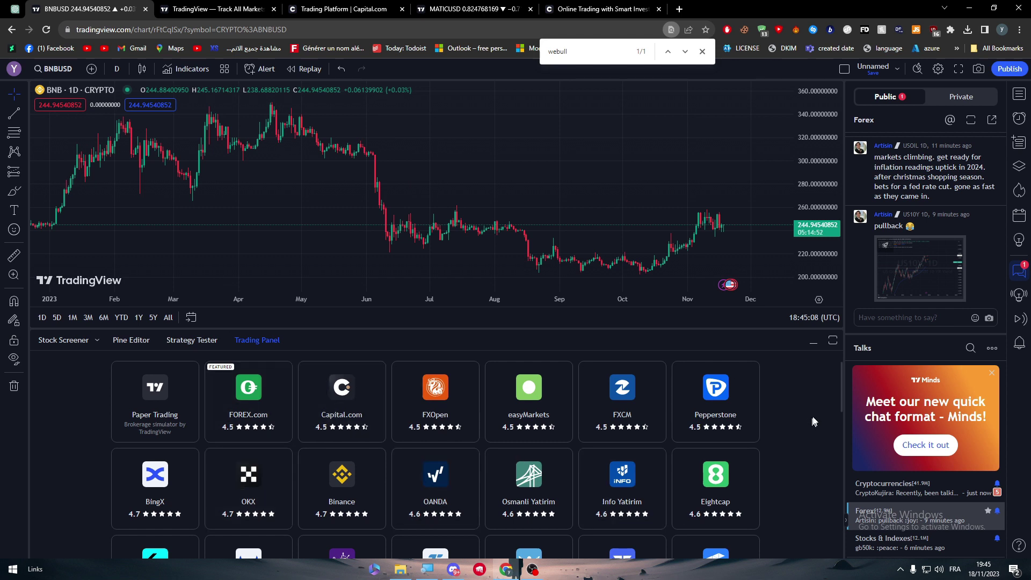
{"action": "scroll", "coordinate": [842, 398], "scroll_direction": "down", "scroll_amount": 3}
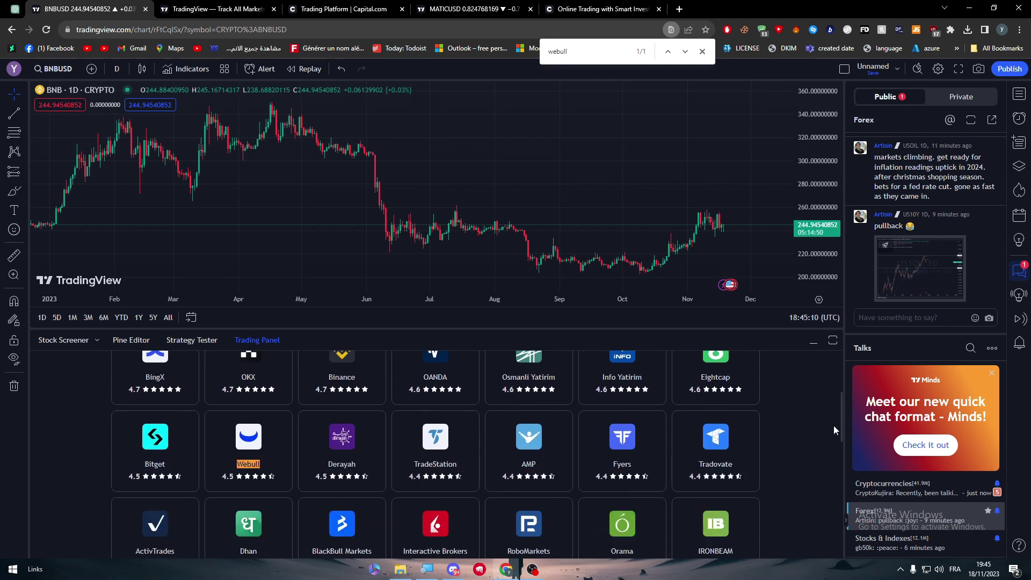
{"action": "scroll", "coordinate": [834, 426], "scroll_direction": "down", "scroll_amount": 3}
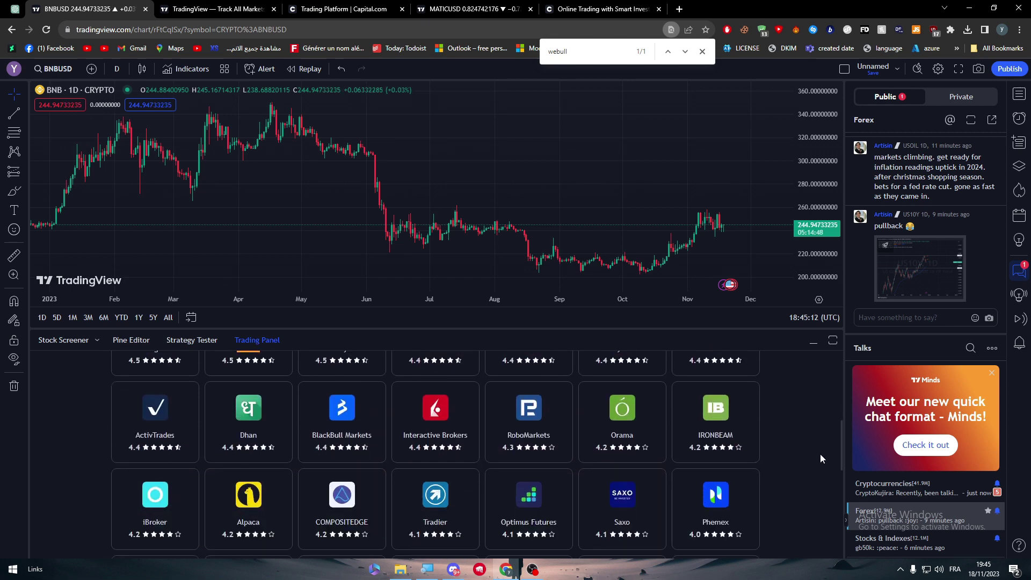
{"action": "scroll", "coordinate": [820, 454], "scroll_direction": "down", "scroll_amount": 2}
{"action": "scroll", "coordinate": [812, 475], "scroll_direction": "down", "scroll_amount": 3}
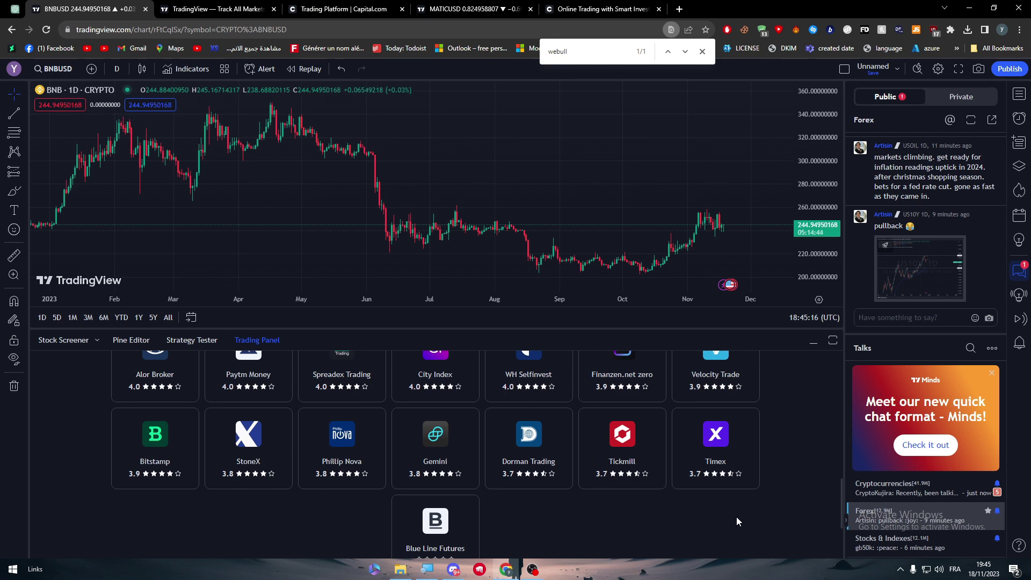
{"action": "key", "text": "4"}
{"action": "key", "text": "Escape"}
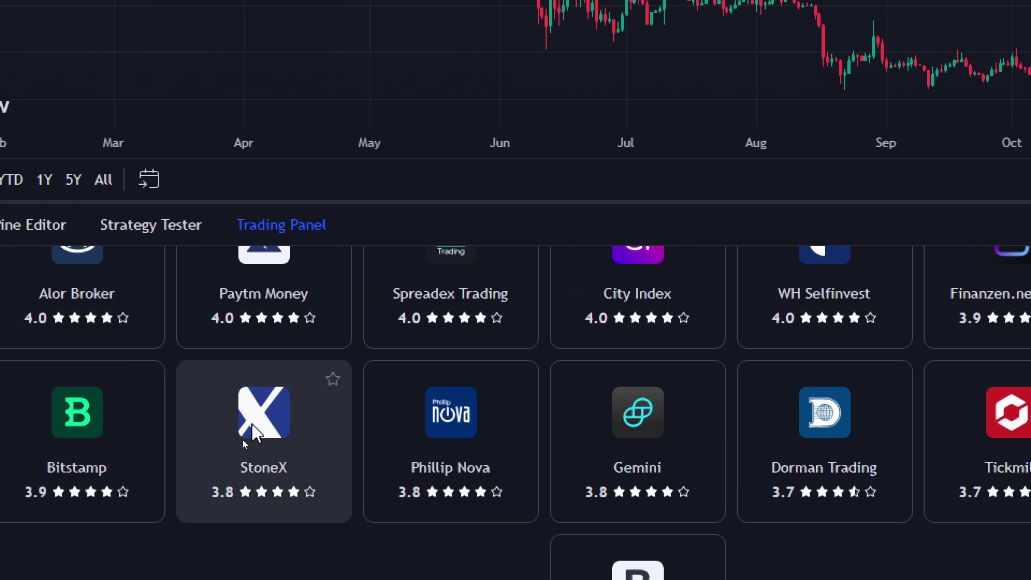
Preview the StoneX connect dialog with its username and password fields, then dismiss it
{"action": "left_click", "coordinate": [252, 424]}
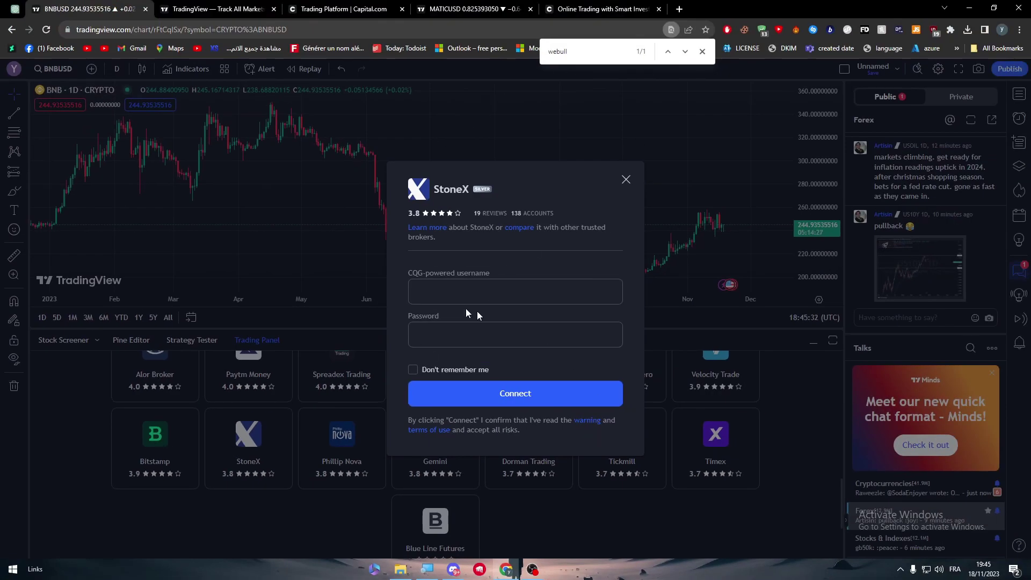
{"action": "left_click", "coordinate": [471, 292]}
{"action": "left_click", "coordinate": [483, 335]}
{"action": "left_click", "coordinate": [516, 291]}
{"action": "left_click", "coordinate": [564, 268]}
{"action": "left_click", "coordinate": [626, 180]}
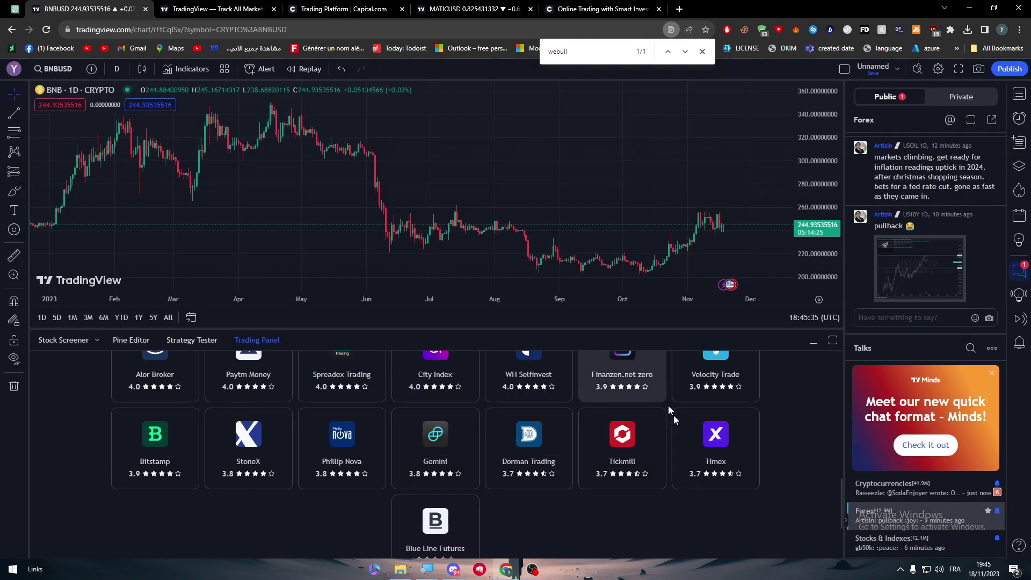
Preview and dismiss the Timex, Finanzen.net zero and Binance connect dialogs, then bring up Eightcap's
{"action": "left_click", "coordinate": [709, 435]}
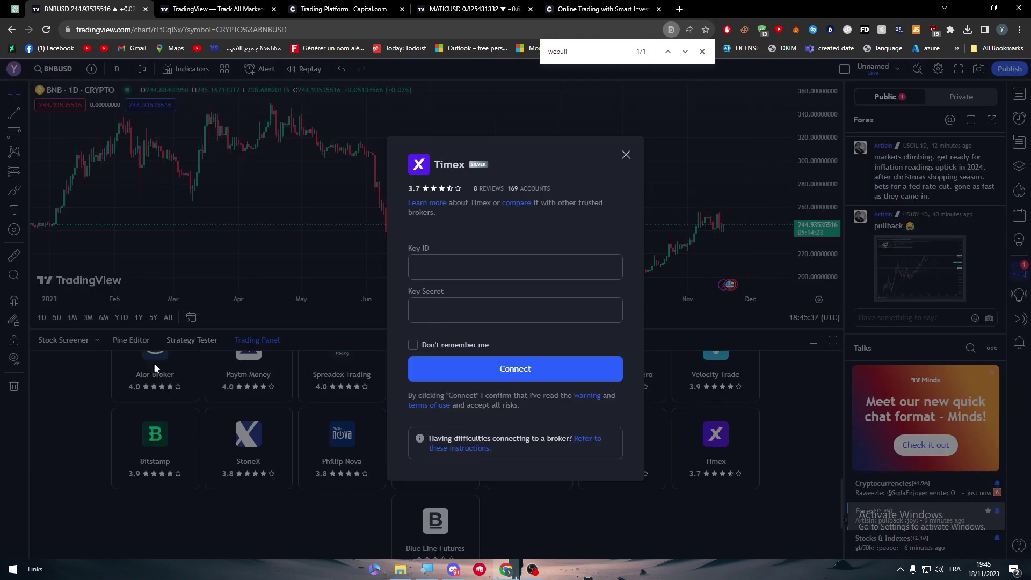
{"action": "left_click", "coordinate": [626, 155]}
{"action": "left_click", "coordinate": [622, 371]}
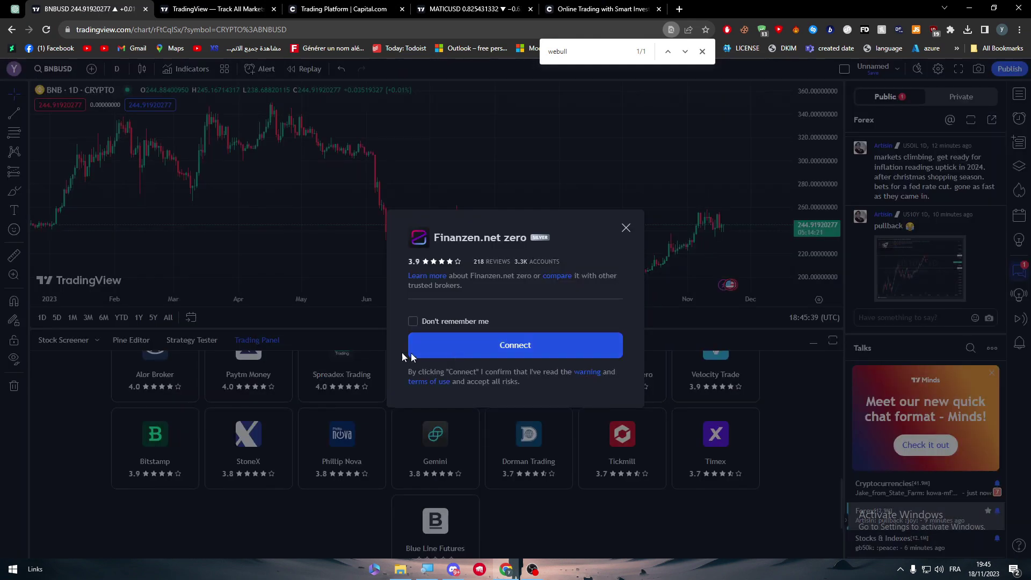
{"action": "left_click", "coordinate": [626, 228]}
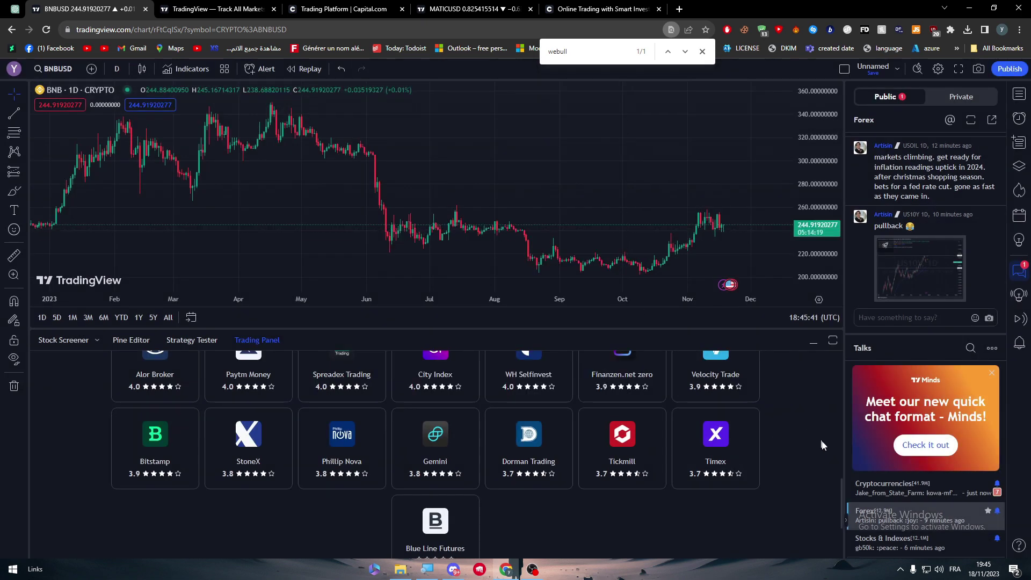
{"action": "scroll", "coordinate": [833, 454], "scroll_direction": "up", "scroll_amount": 3}
{"action": "scroll", "coordinate": [833, 417], "scroll_direction": "up", "scroll_amount": 3}
{"action": "scroll", "coordinate": [830, 397], "scroll_direction": "up", "scroll_amount": 3}
{"action": "scroll", "coordinate": [833, 391], "scroll_direction": "up", "scroll_amount": 2}
{"action": "left_click", "coordinate": [322, 481]}
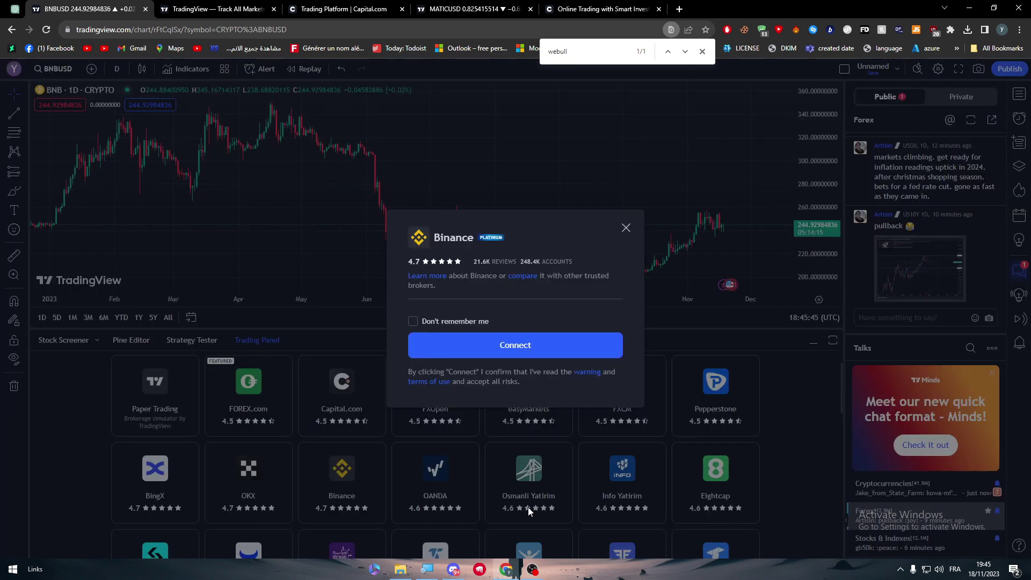
{"action": "left_click", "coordinate": [627, 227]}
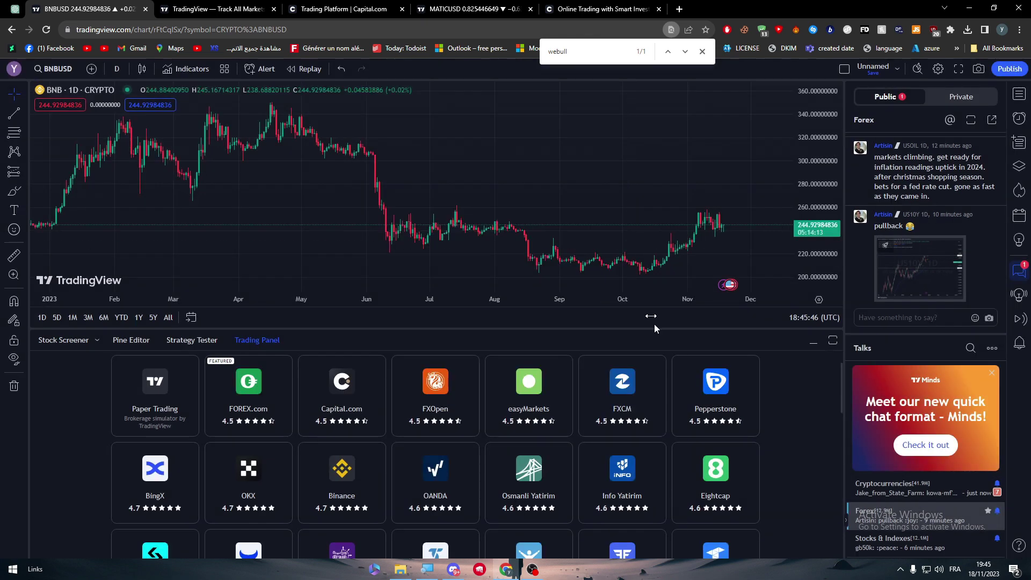
{"action": "left_click", "coordinate": [698, 463]}
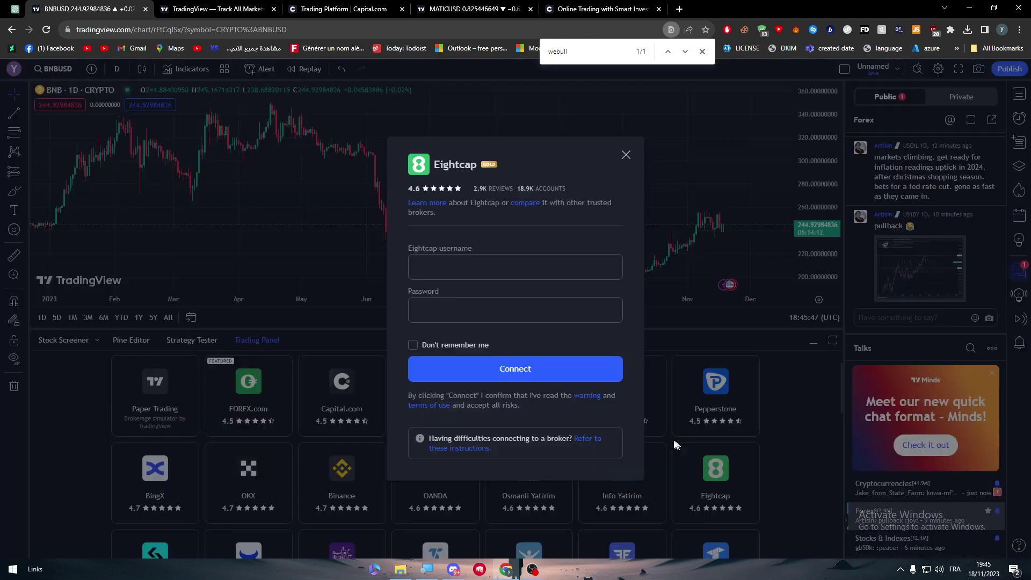
Dismiss the Eightcap dialog and the page search, keeping daily candles, and pan the BNB chart
{"action": "left_click", "coordinate": [627, 155]}
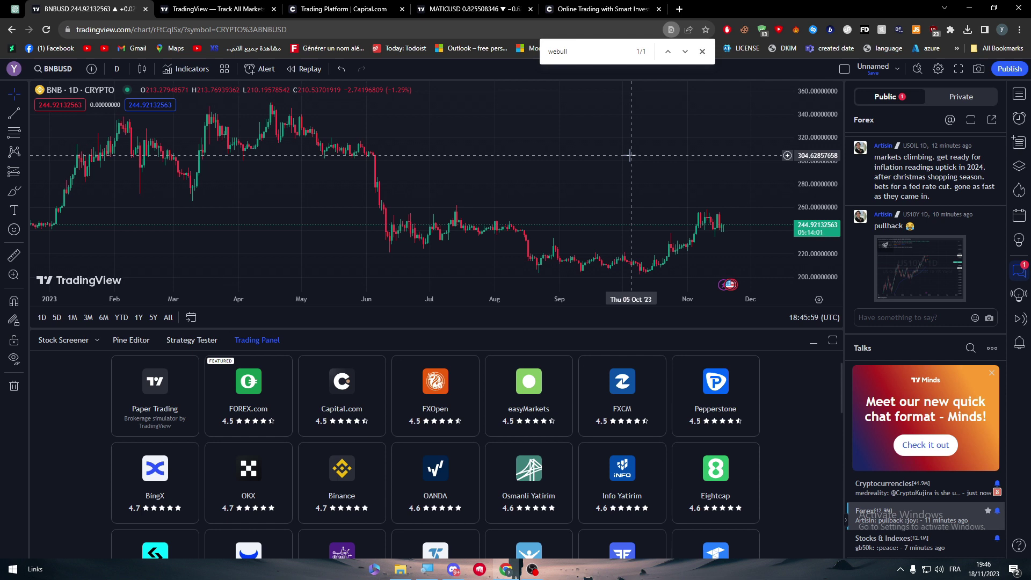
{"action": "type", "text": "8"}
{"action": "key", "text": "Escape"}
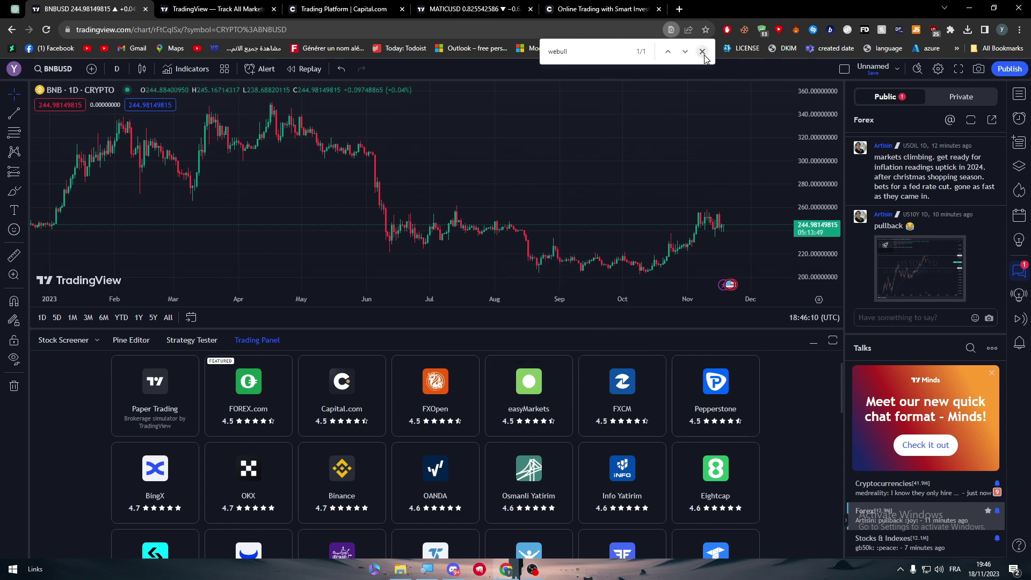
{"action": "left_click", "coordinate": [702, 51]}
{"action": "left_click_drag", "start_coordinate": [184, 239], "coordinate": [273, 240]}
{"action": "mouse_move", "coordinate": [621, 233]}
{"action": "left_mouse_down"}
{"action": "mouse_move", "coordinate": [225, 235]}
{"action": "mouse_move", "coordinate": [521, 233]}
{"action": "left_mouse_up"}
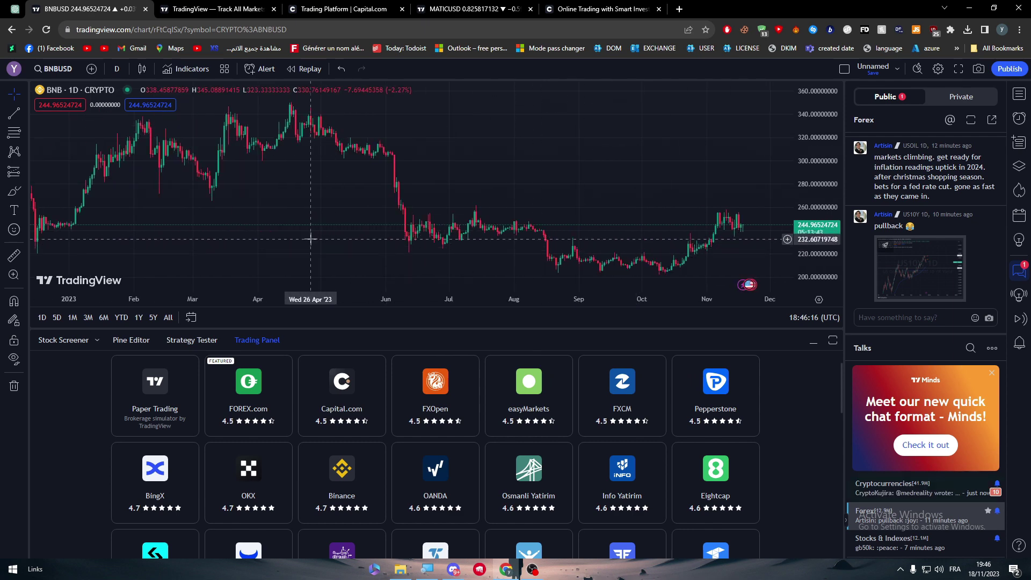
Leave the BNB chart for the TradingView home page via the account menu, confirming Leave
{"action": "left_click", "coordinate": [15, 69]}
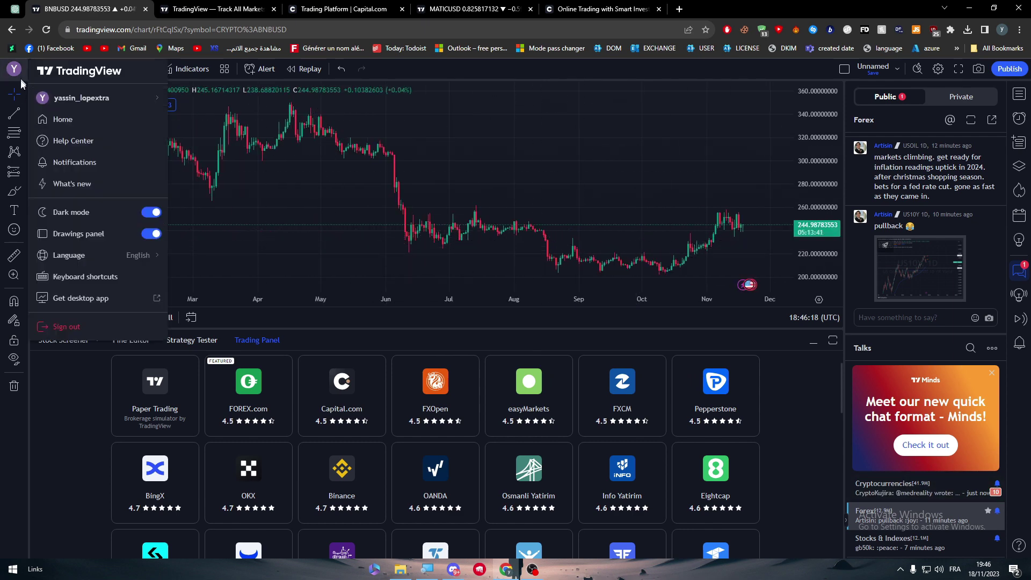
{"action": "left_click", "coordinate": [102, 125]}
{"action": "left_click", "coordinate": [576, 94]}
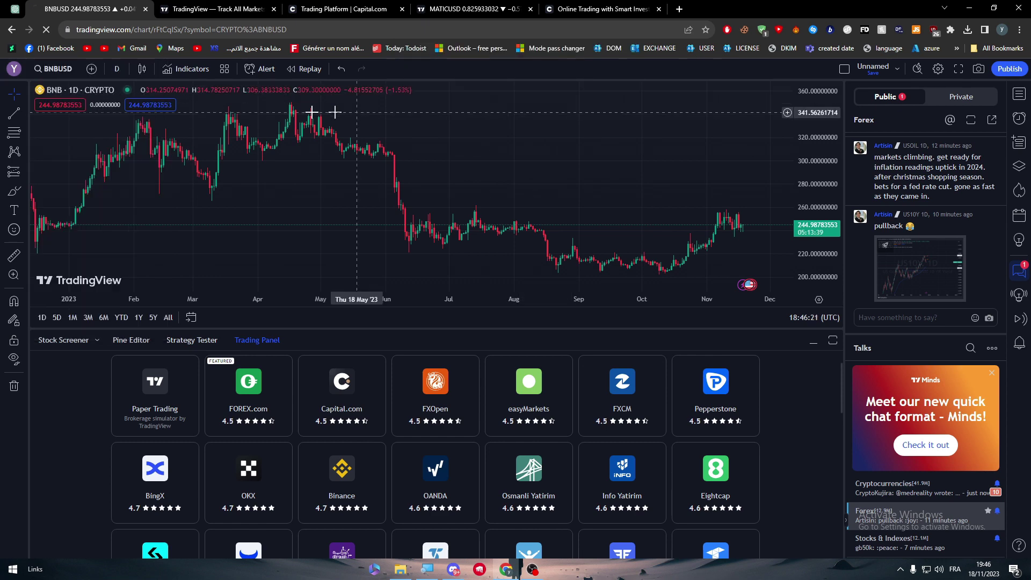